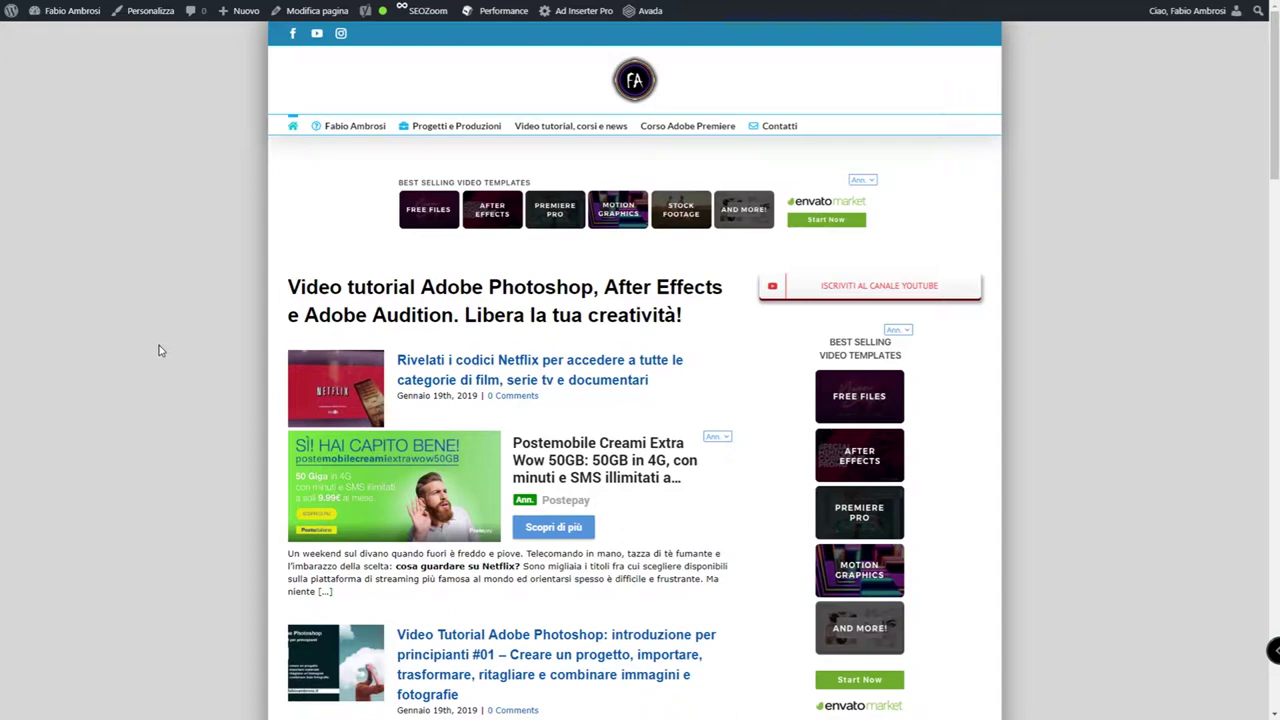
Step: Look through the video tutorial articles and Adobe Premiere course chapters on the website's home page
{"action": "scroll", "coordinate": [157, 352], "scroll_direction": "down", "scroll_amount": 5}
{"action": "scroll", "coordinate": [157, 354], "scroll_direction": "down", "scroll_amount": 10}
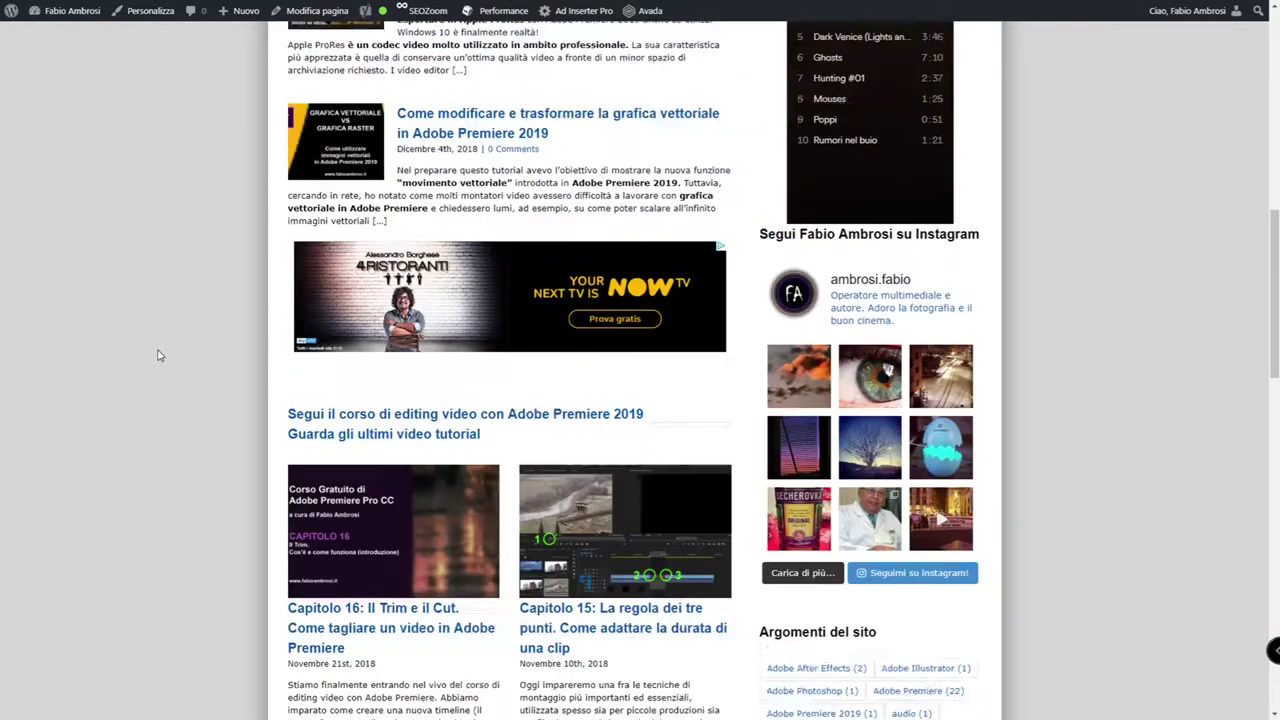
{"action": "scroll", "coordinate": [157, 354], "scroll_direction": "down", "scroll_amount": 6}
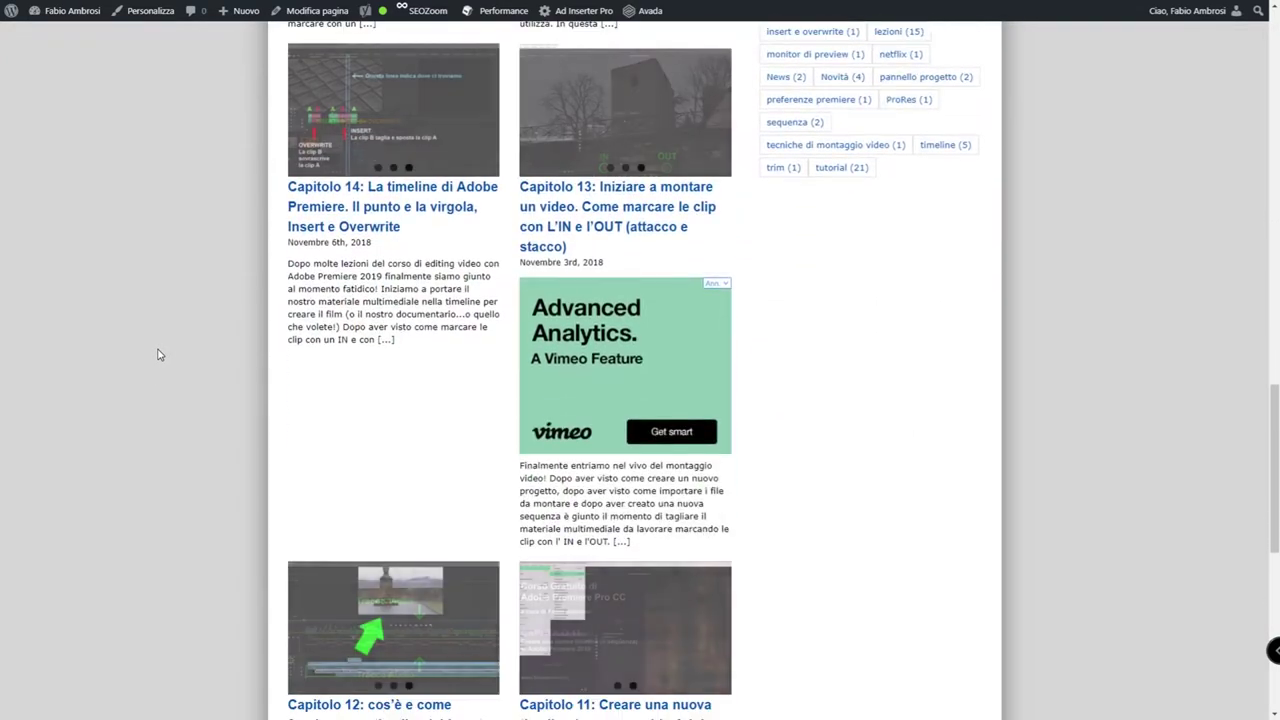
{"action": "scroll", "coordinate": [157, 353], "scroll_direction": "up", "scroll_amount": 4}
{"action": "scroll", "coordinate": [157, 353], "scroll_direction": "up", "scroll_amount": 8}
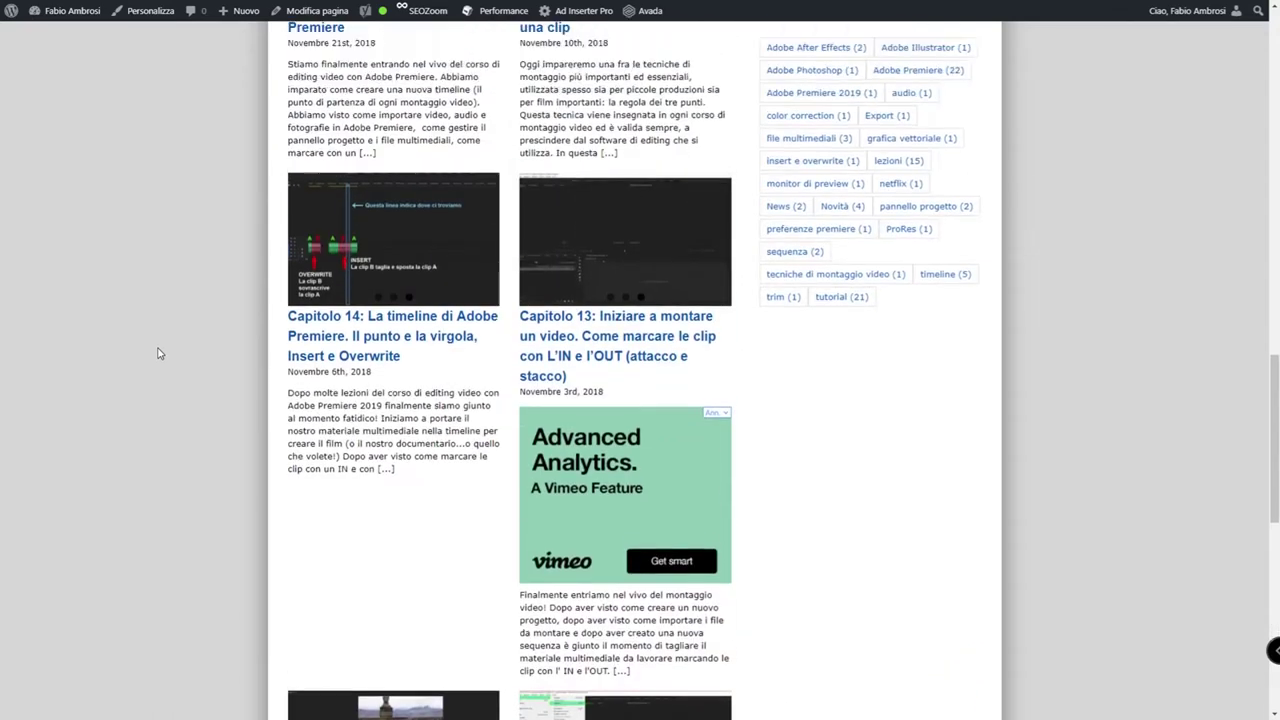
{"action": "scroll", "coordinate": [157, 353], "scroll_direction": "up", "scroll_amount": 8}
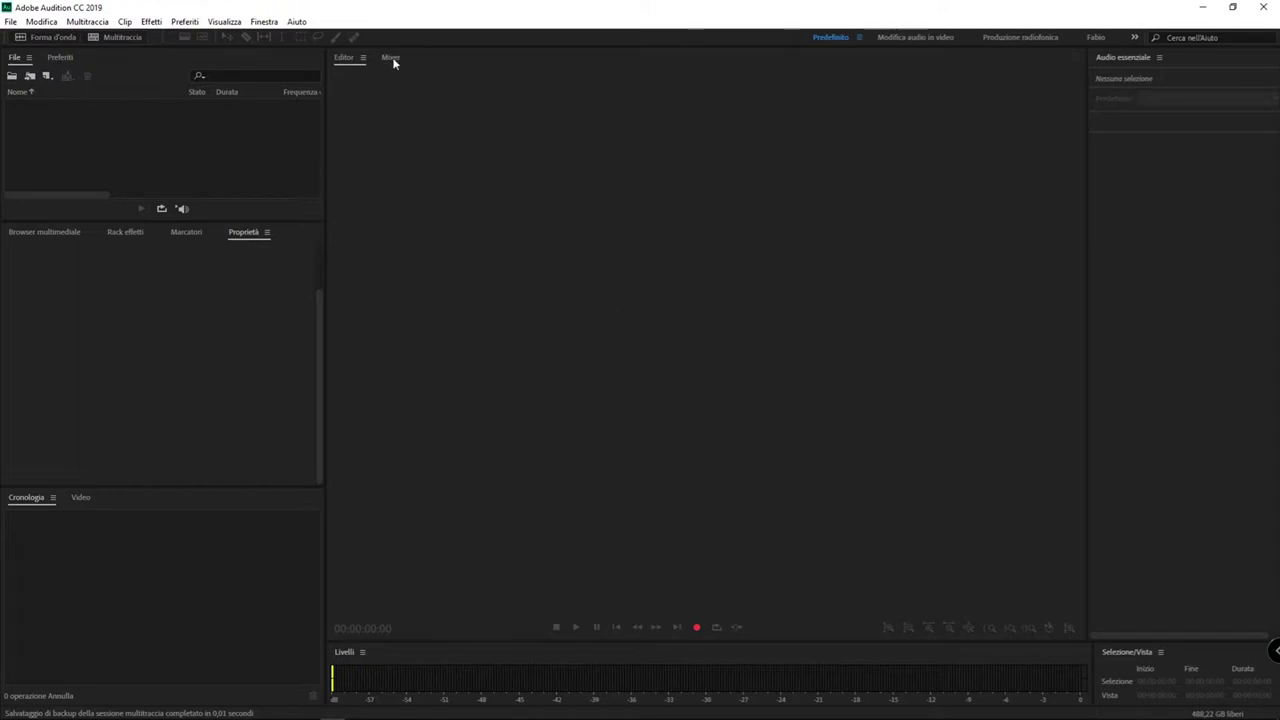
Step: Dock the Mixer as a separate panel beside the Editor and restore the saved layout of the Predefinito workspace
{"action": "left_click_drag", "start_coordinate": [391, 57], "coordinate": [1135, 205]}
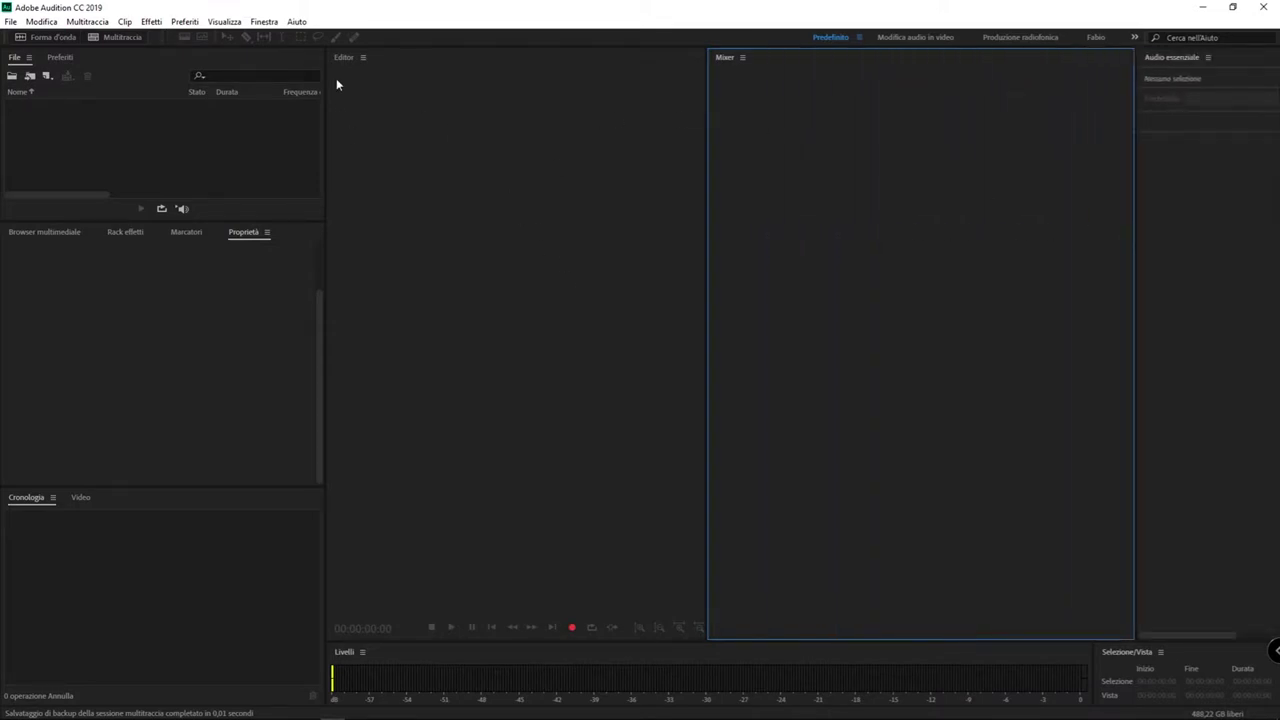
{"action": "left_click", "coordinate": [264, 21]}
{"action": "mouse_move", "coordinate": [319, 40]}
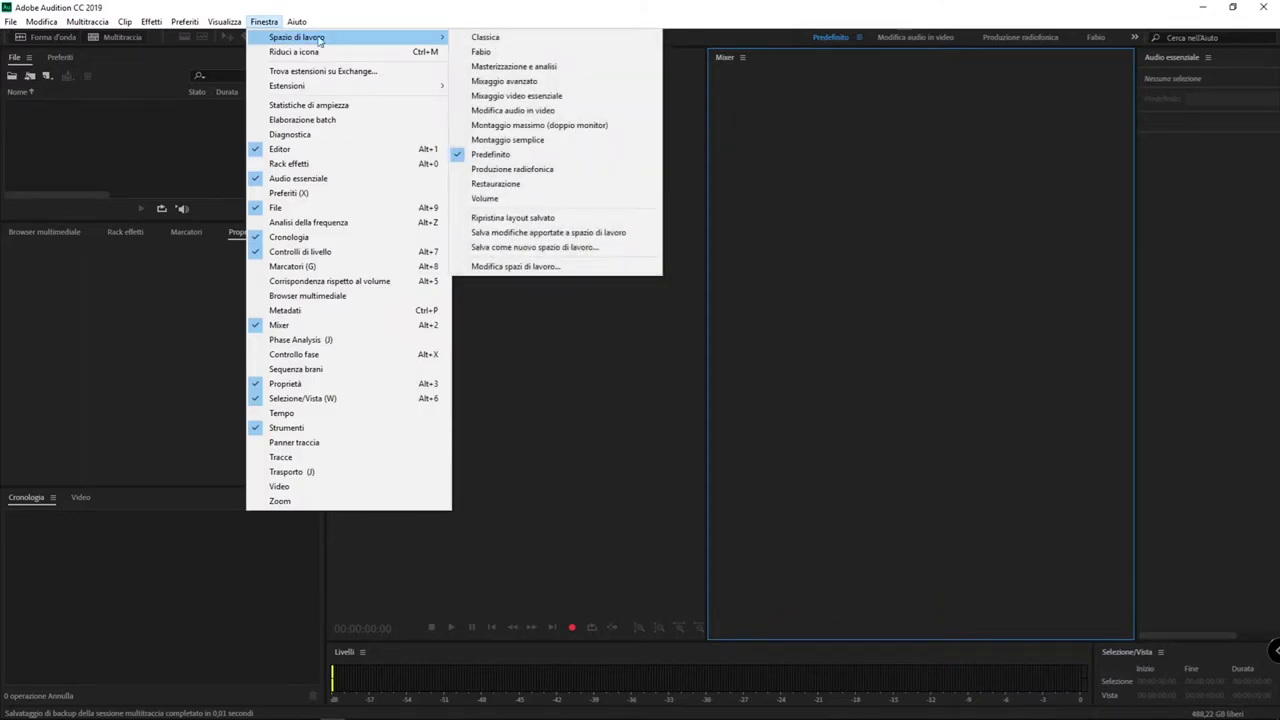
{"action": "left_click", "coordinate": [585, 218]}
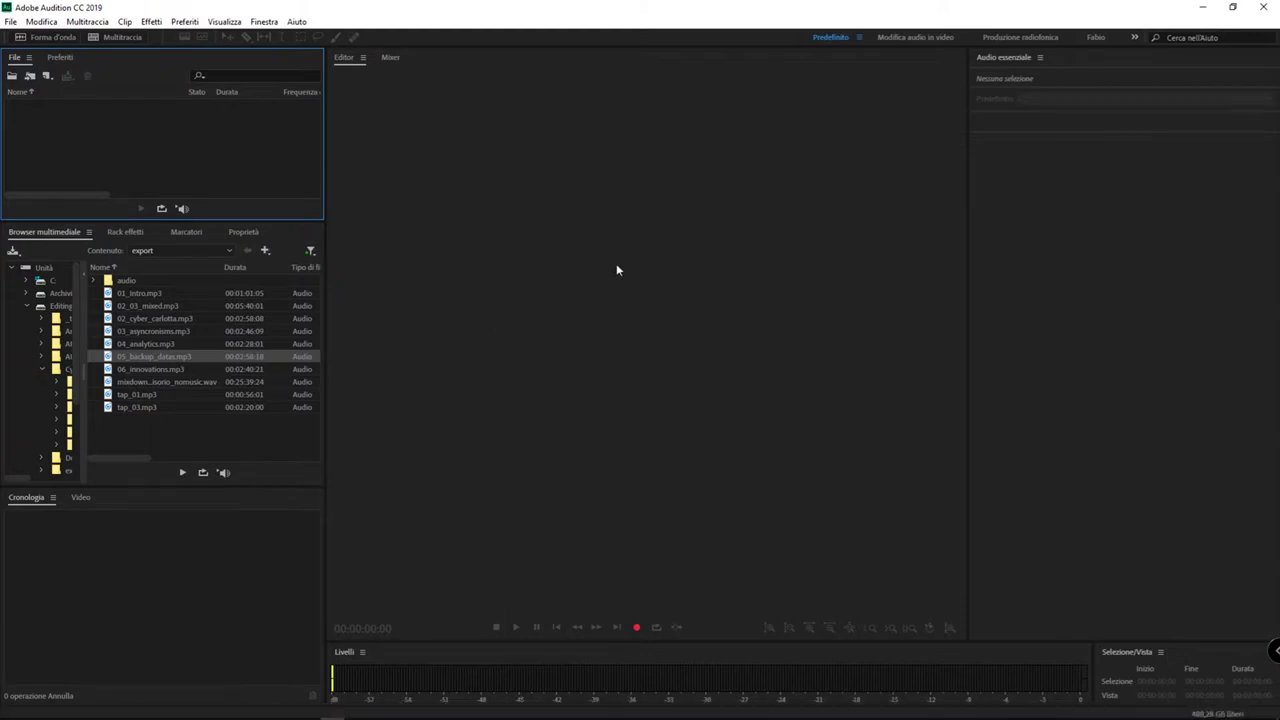
Step: Try to import the audio file 03_asyncronisms.mp3 from the CyberSecurity export folder
{"action": "key", "text": "ctrl+i"}
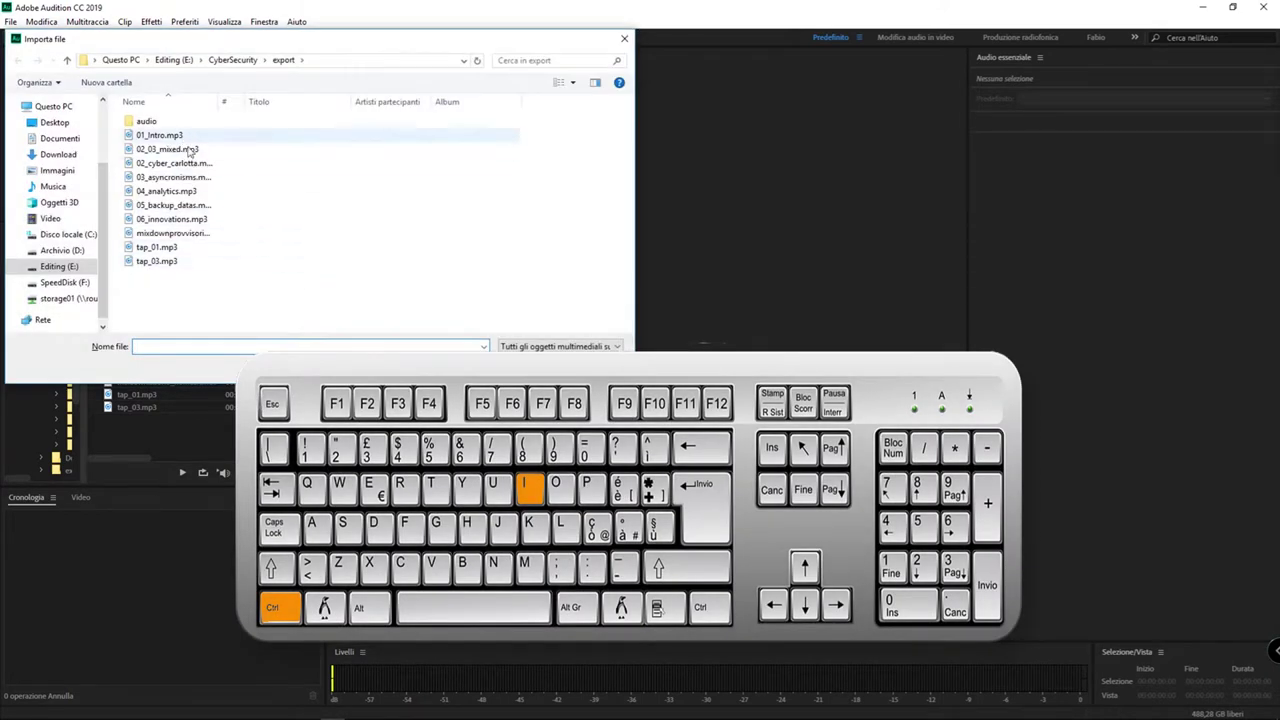
{"action": "left_click", "coordinate": [239, 178]}
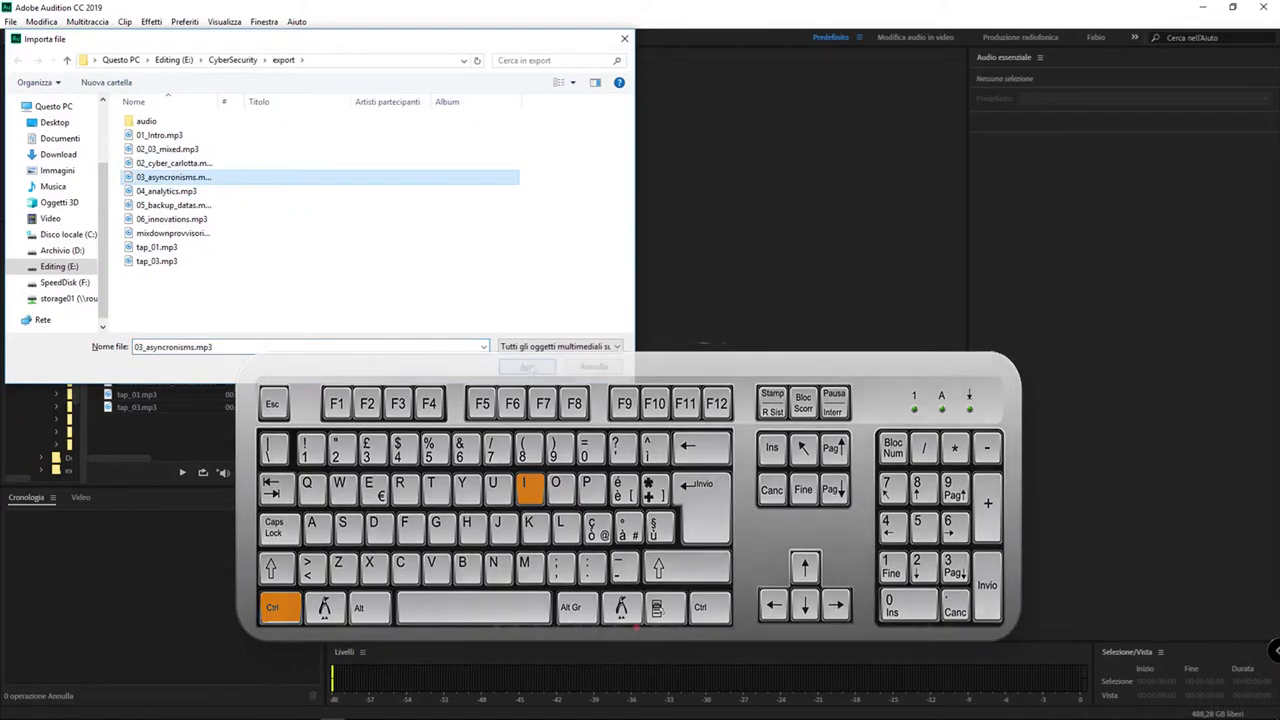
{"action": "left_click", "coordinate": [527, 367]}
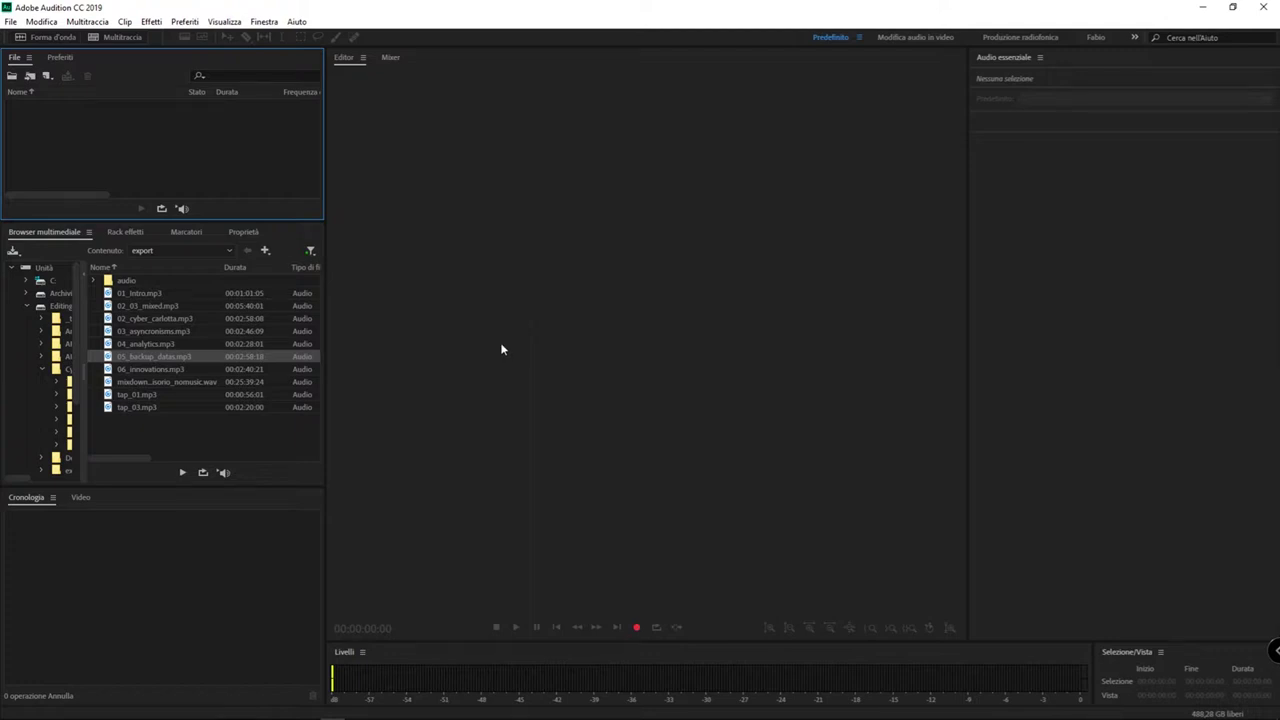
Step: Open 05_backup_datas.mp3 from the export folder in the waveform editor and play part of its quiet intro
{"action": "double_click", "coordinate": [108, 360]}
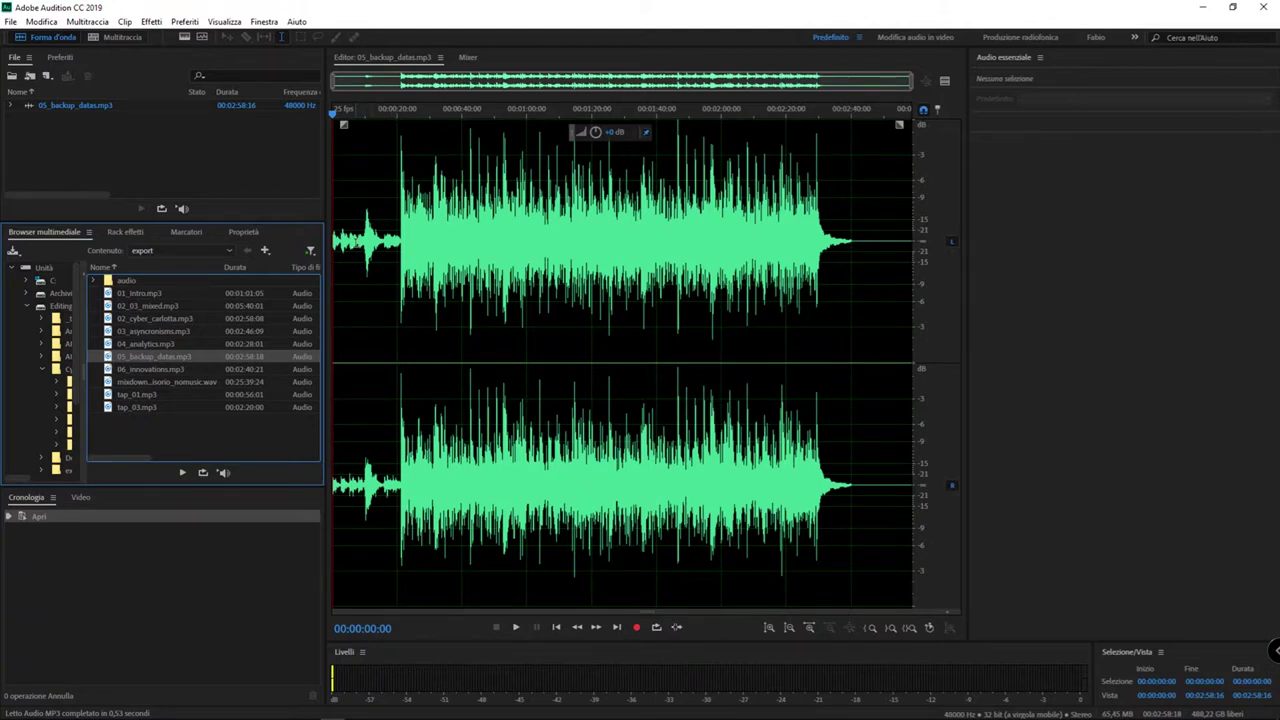
{"action": "left_click", "coordinate": [356, 249]}
{"action": "key", "text": "space"}
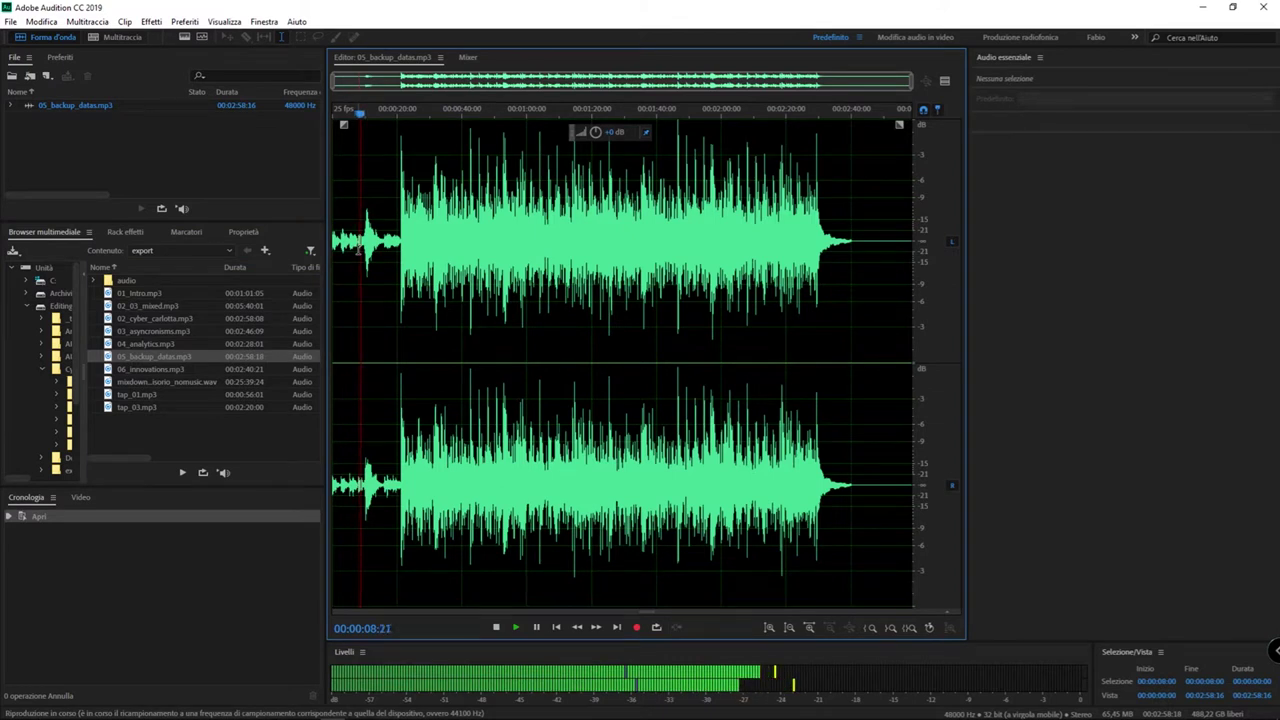
{"action": "key", "text": "space"}
Step: Listen to the track's middle from about 1:07 and its ending from about 2:25
{"action": "left_click", "coordinate": [550, 250]}
{"action": "key", "text": "space"}
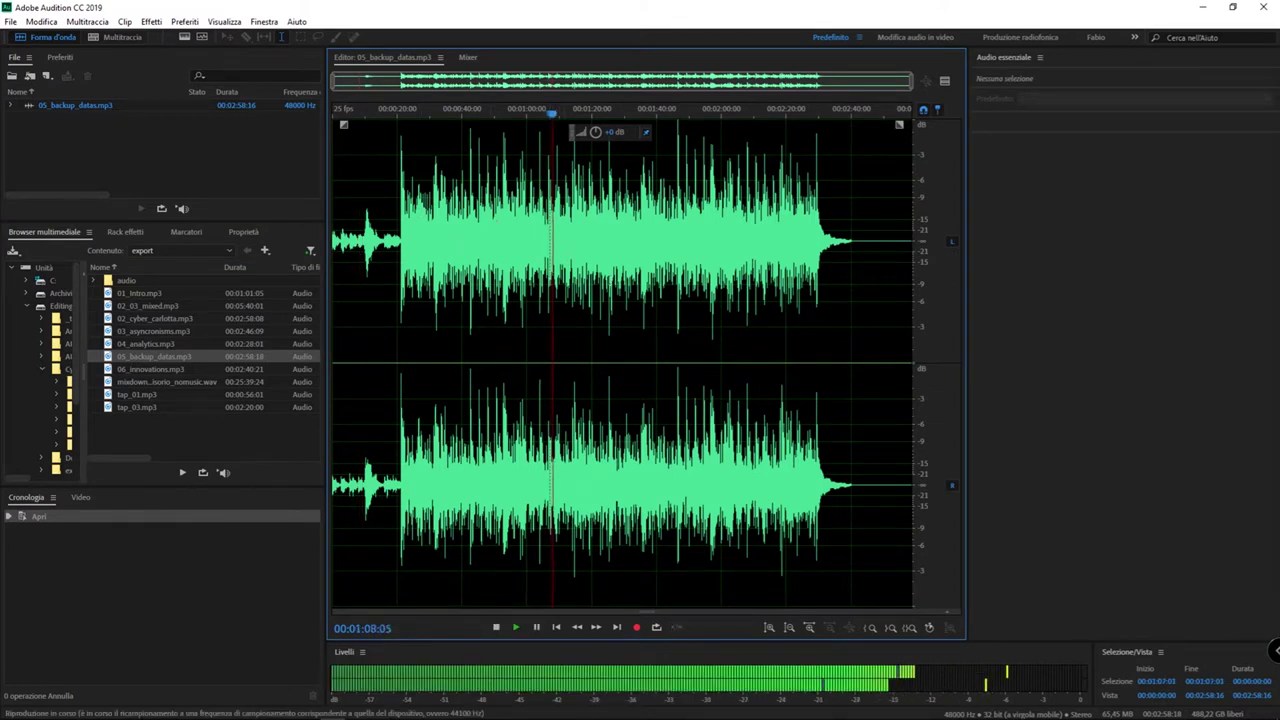
{"action": "key", "text": "space"}
{"action": "left_click", "coordinate": [805, 210]}
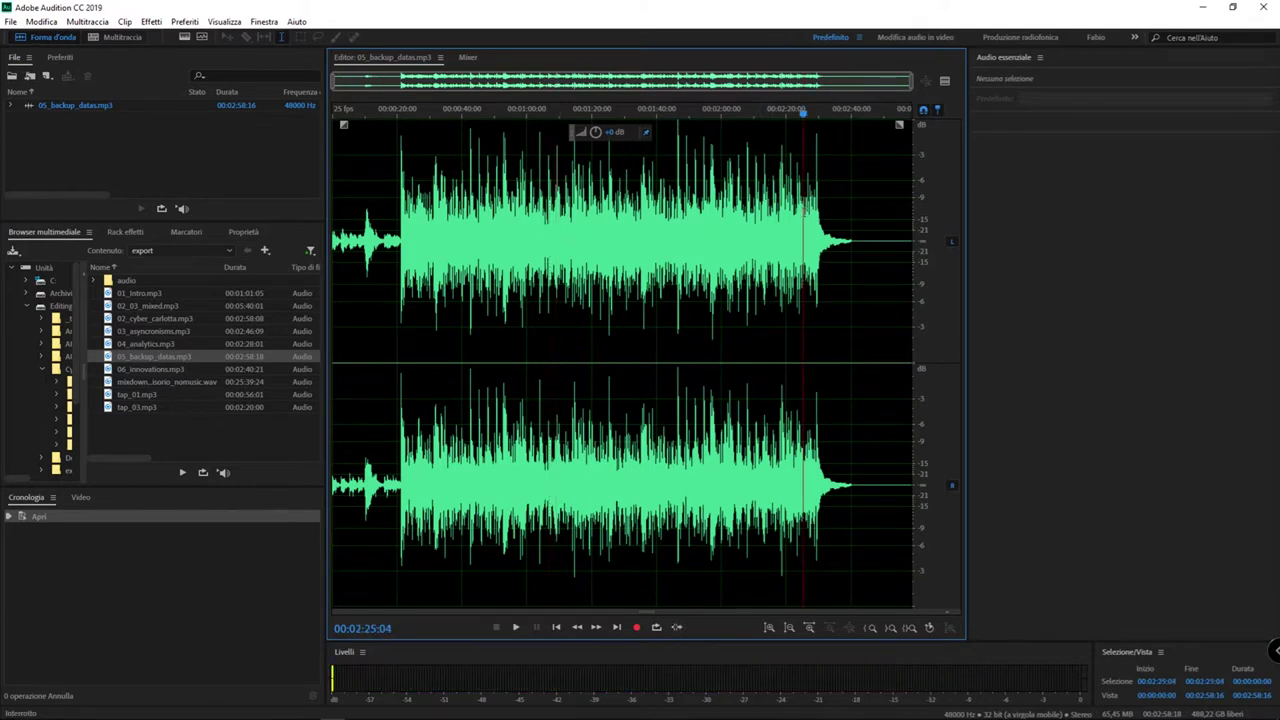
{"action": "key", "text": "space"}
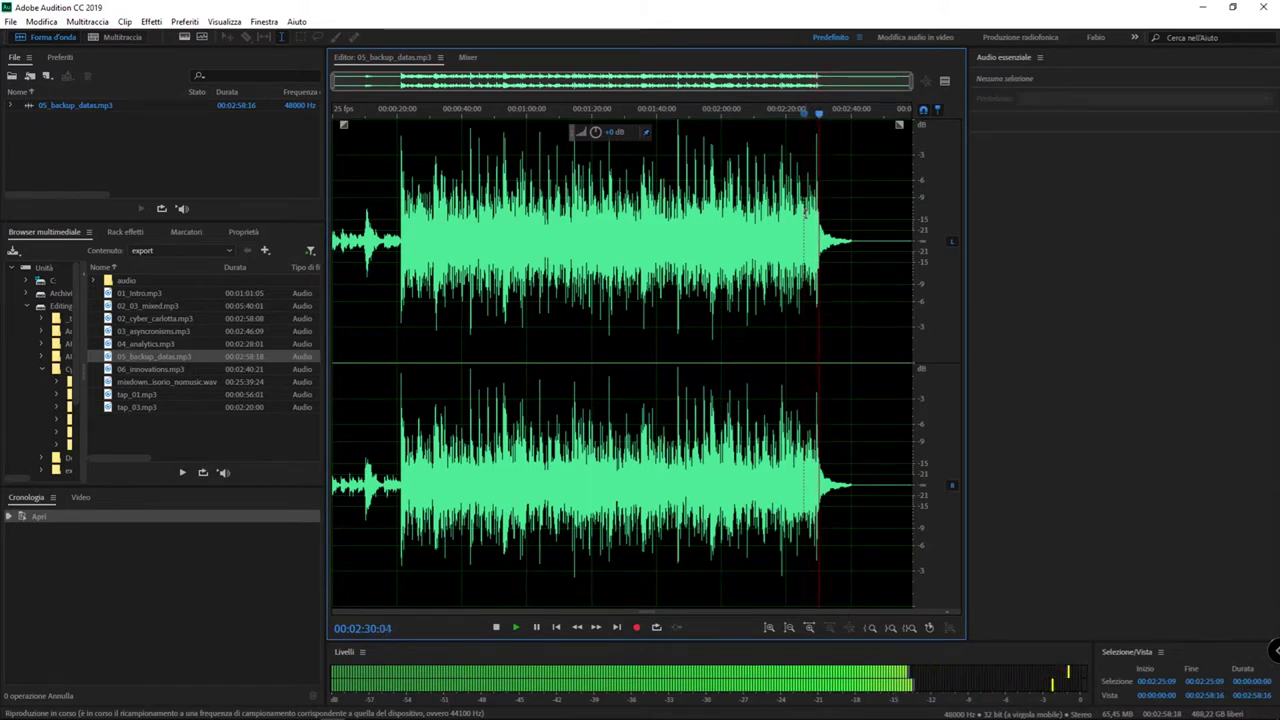
{"action": "key", "text": "space"}
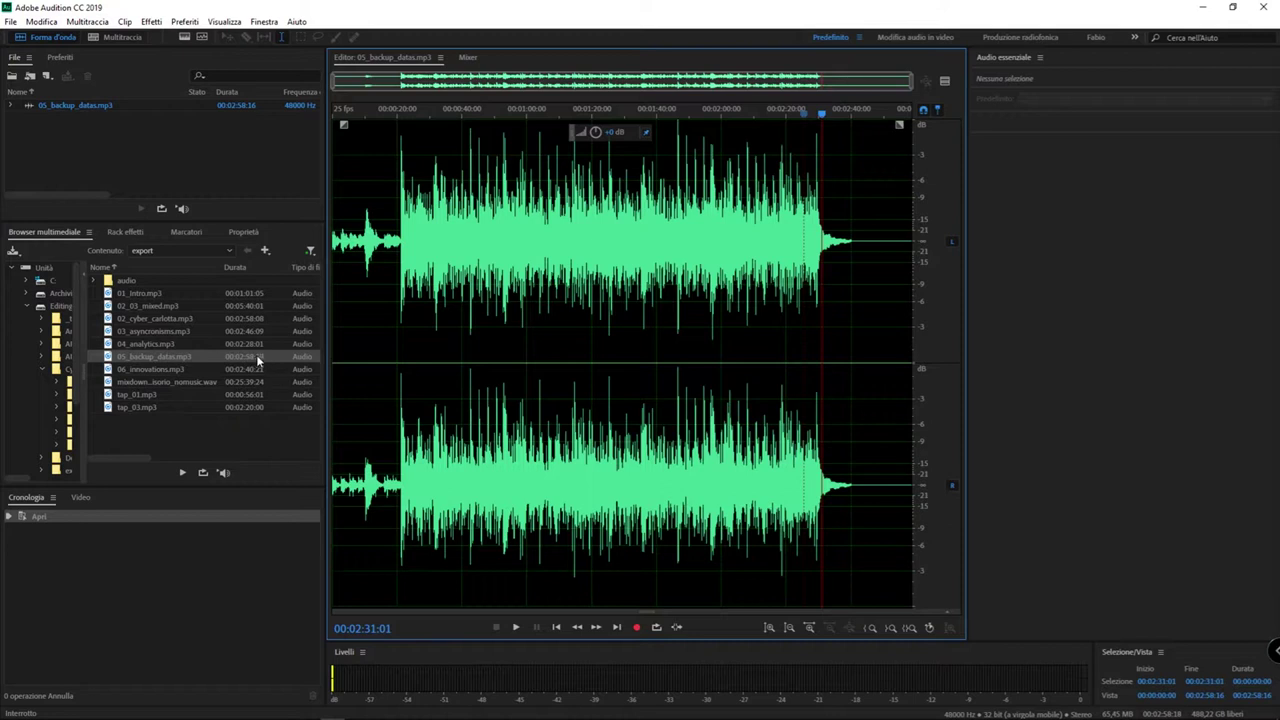
Step: Select the waveform section from about 0:21 to 0:52, where the loud part starts, and clear the selection
{"action": "left_click", "coordinate": [484, 218]}
{"action": "left_click", "coordinate": [446, 215]}
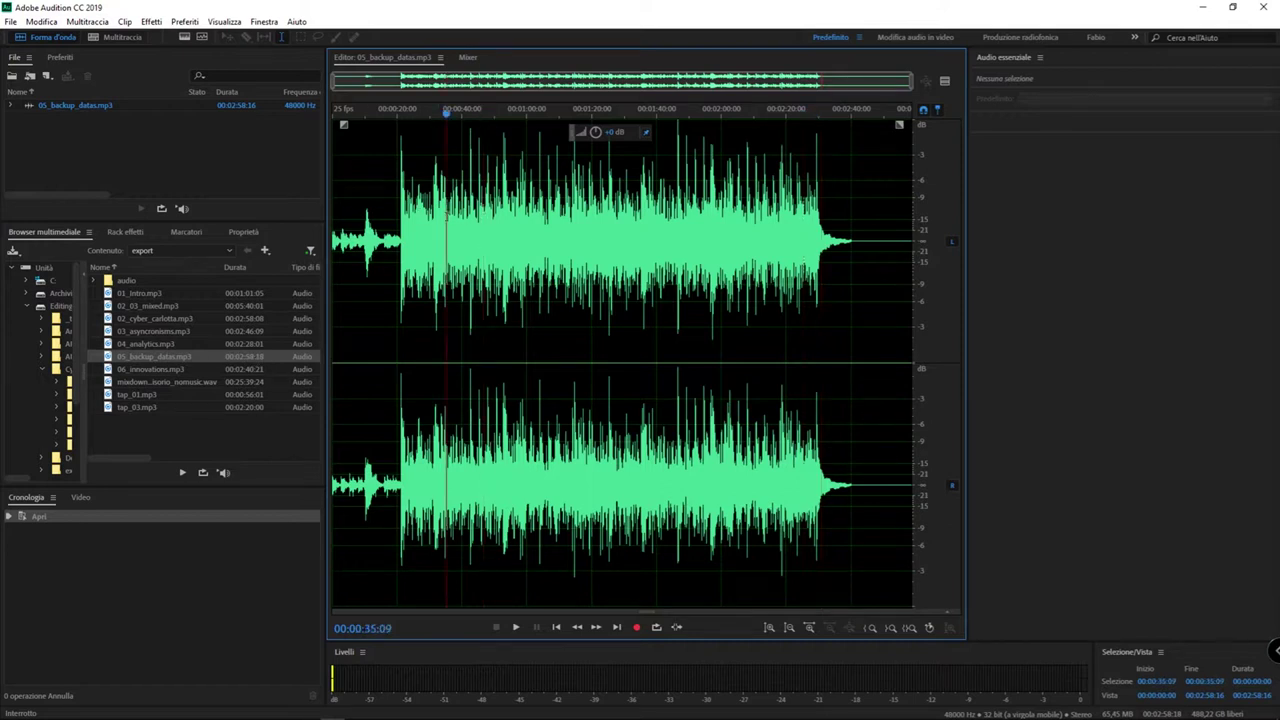
{"action": "left_click", "coordinate": [390, 218]}
{"action": "scroll", "coordinate": [390, 156], "scroll_direction": "up", "scroll_amount": 3}
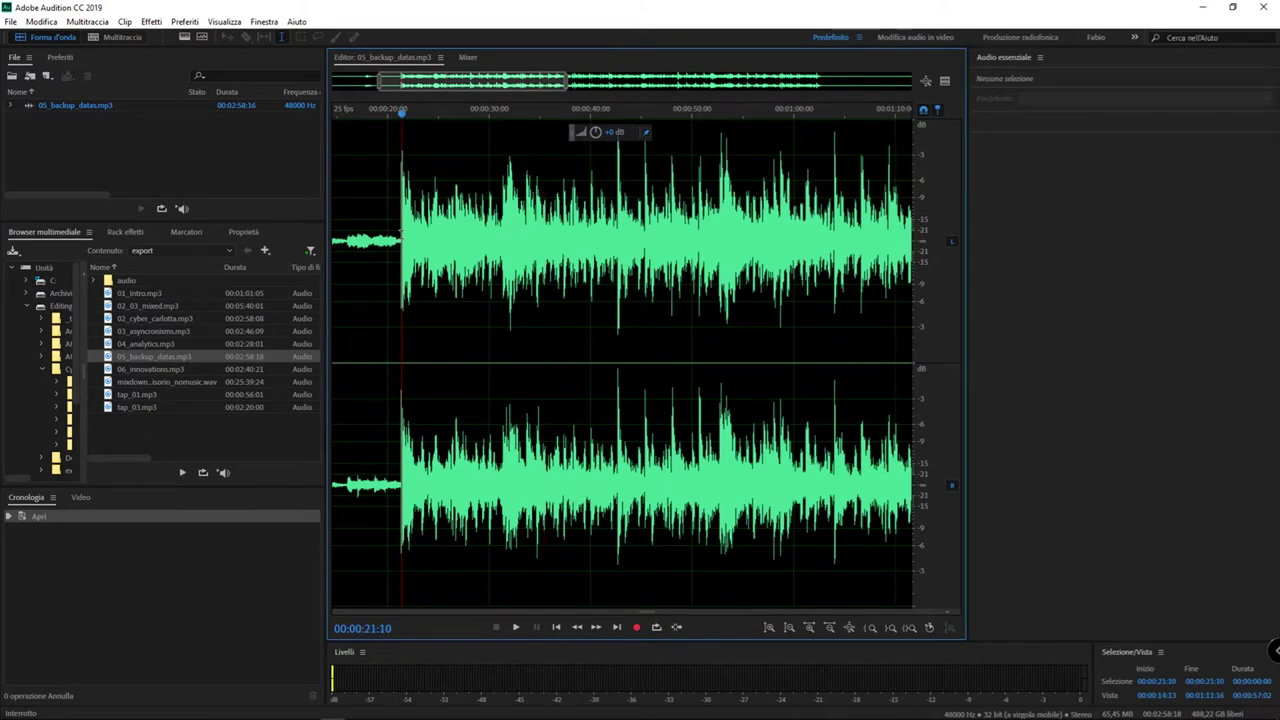
{"action": "left_click_drag", "start_coordinate": [401, 232], "coordinate": [716, 232]}
{"action": "scroll", "coordinate": [603, 222], "scroll_direction": "down", "scroll_amount": 4}
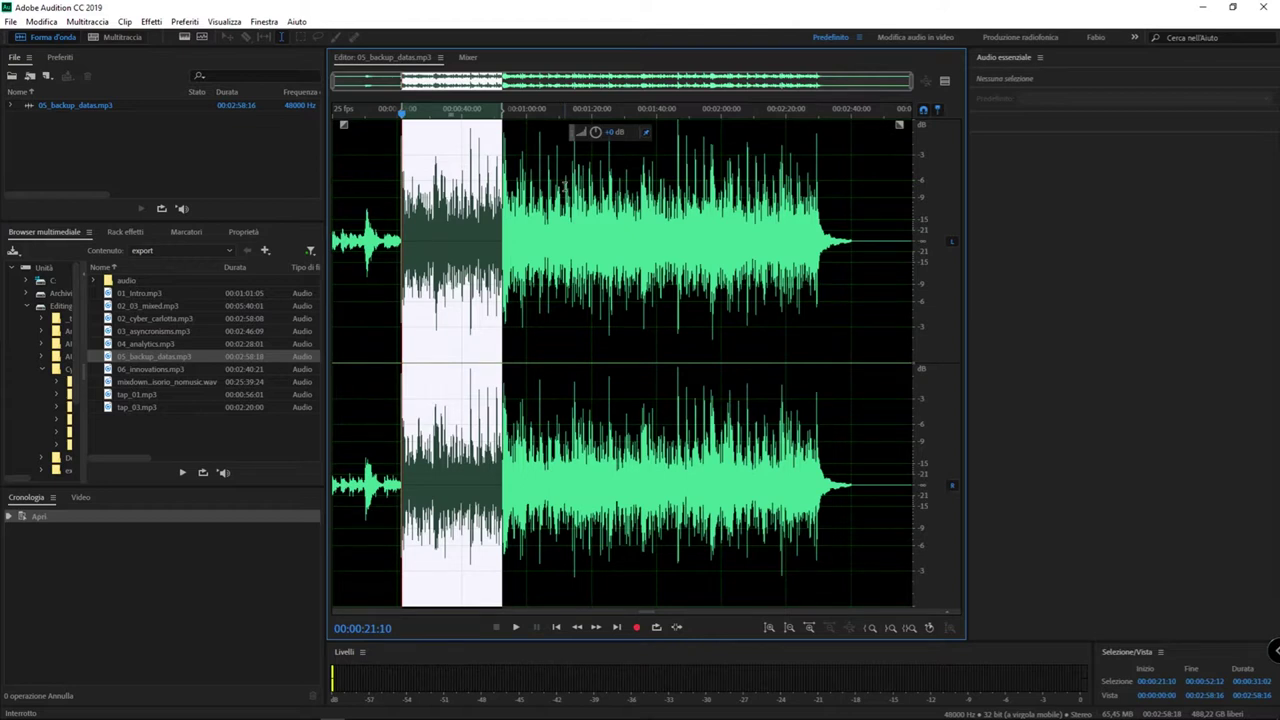
{"action": "left_click", "coordinate": [622, 235]}
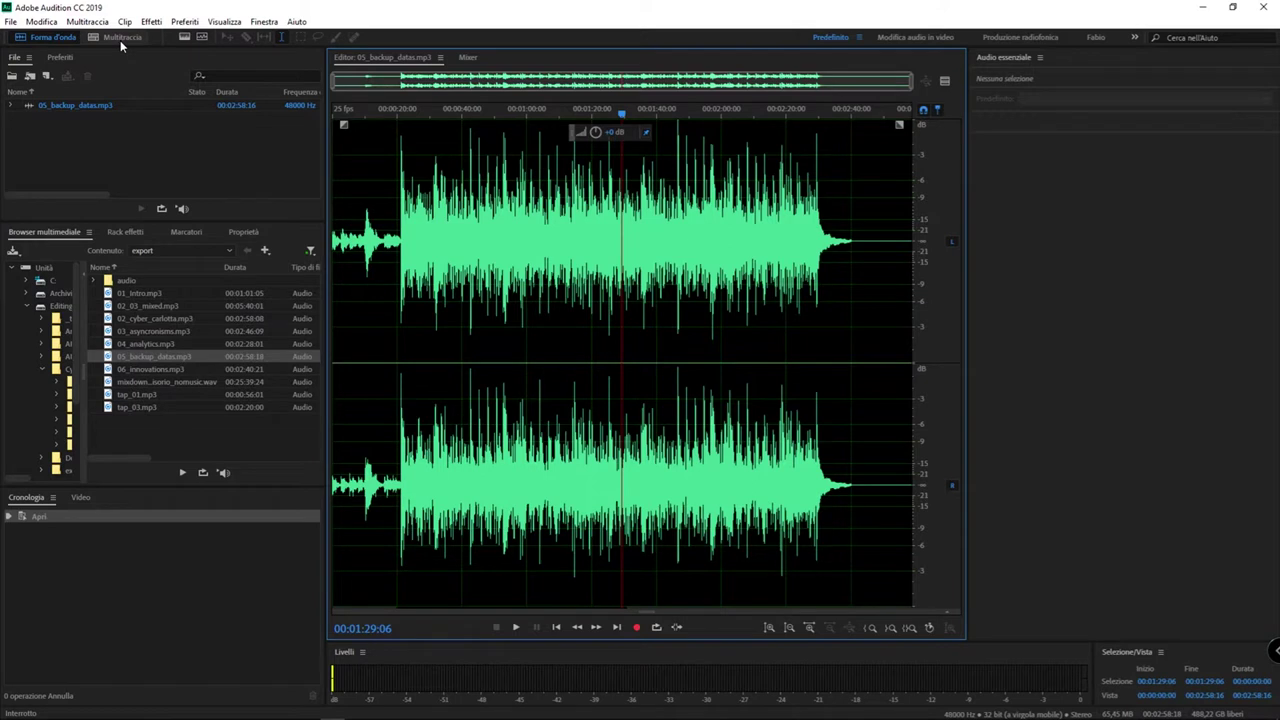
Step: Create a multitrack session named demo in E:\CyberSecurity, overwriting the existing session of that name
{"action": "left_click", "coordinate": [120, 40]}
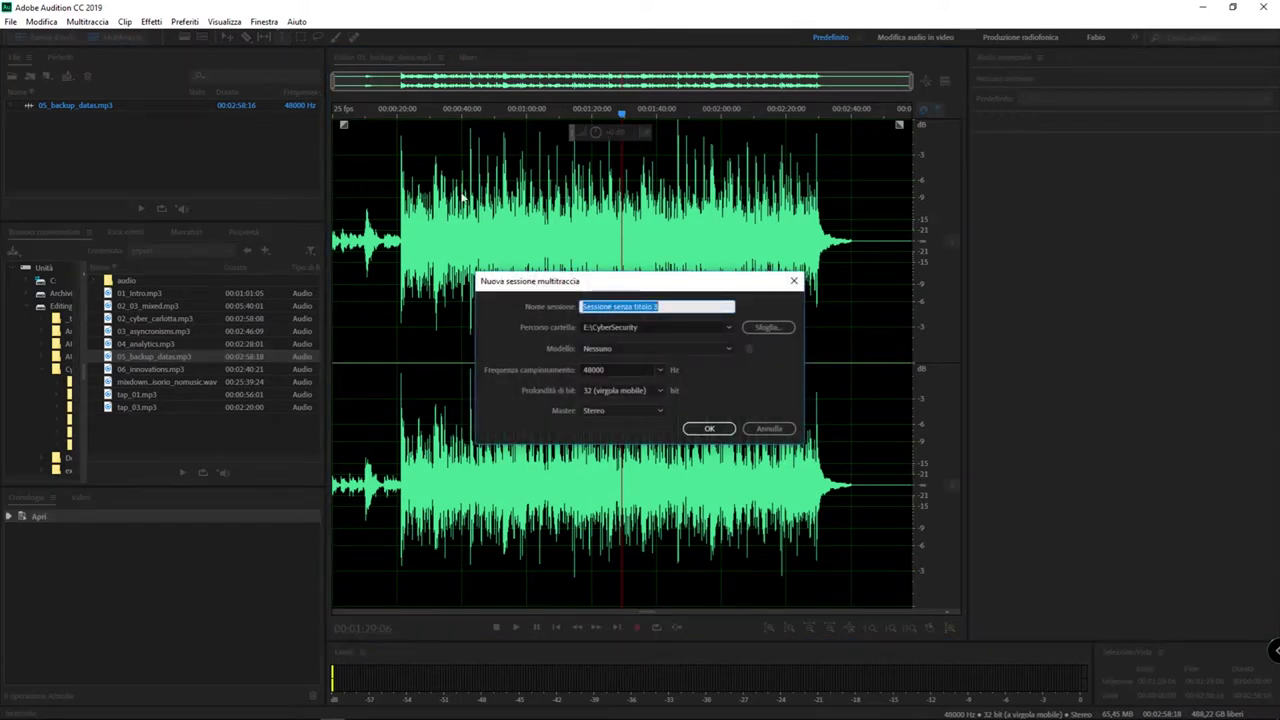
{"action": "type", "text": "demo"}
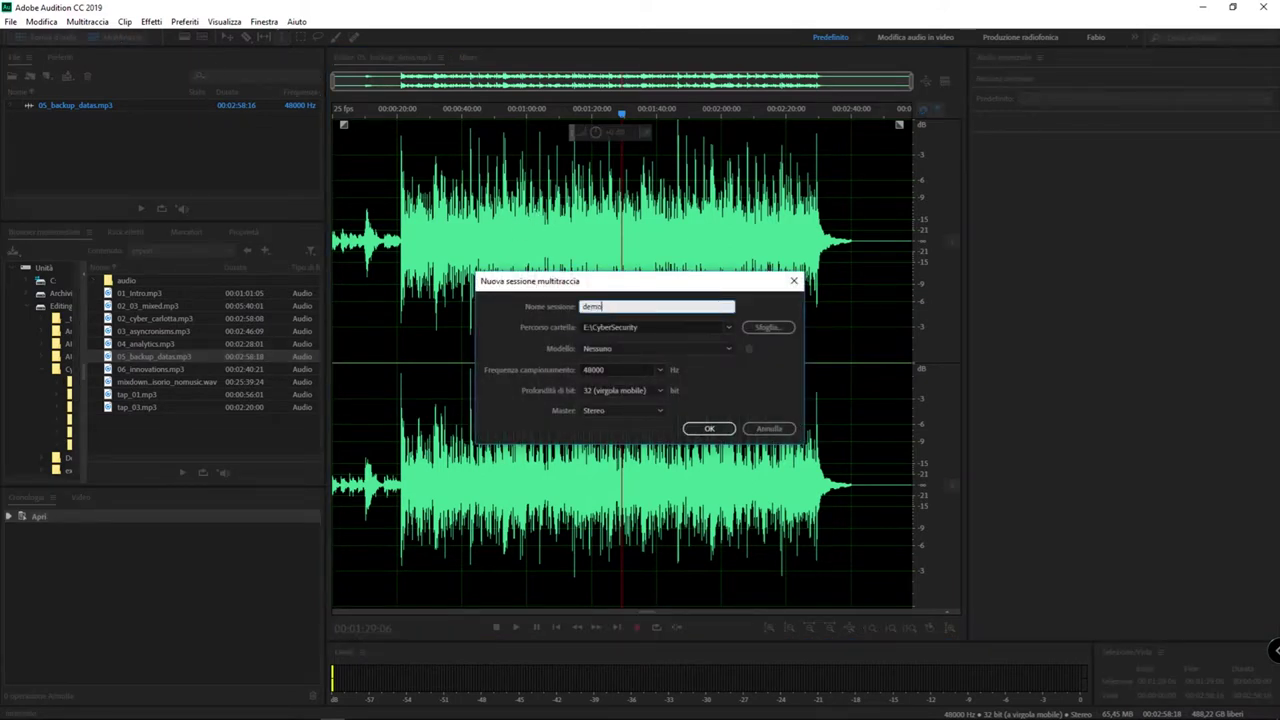
{"action": "left_click", "coordinate": [656, 329]}
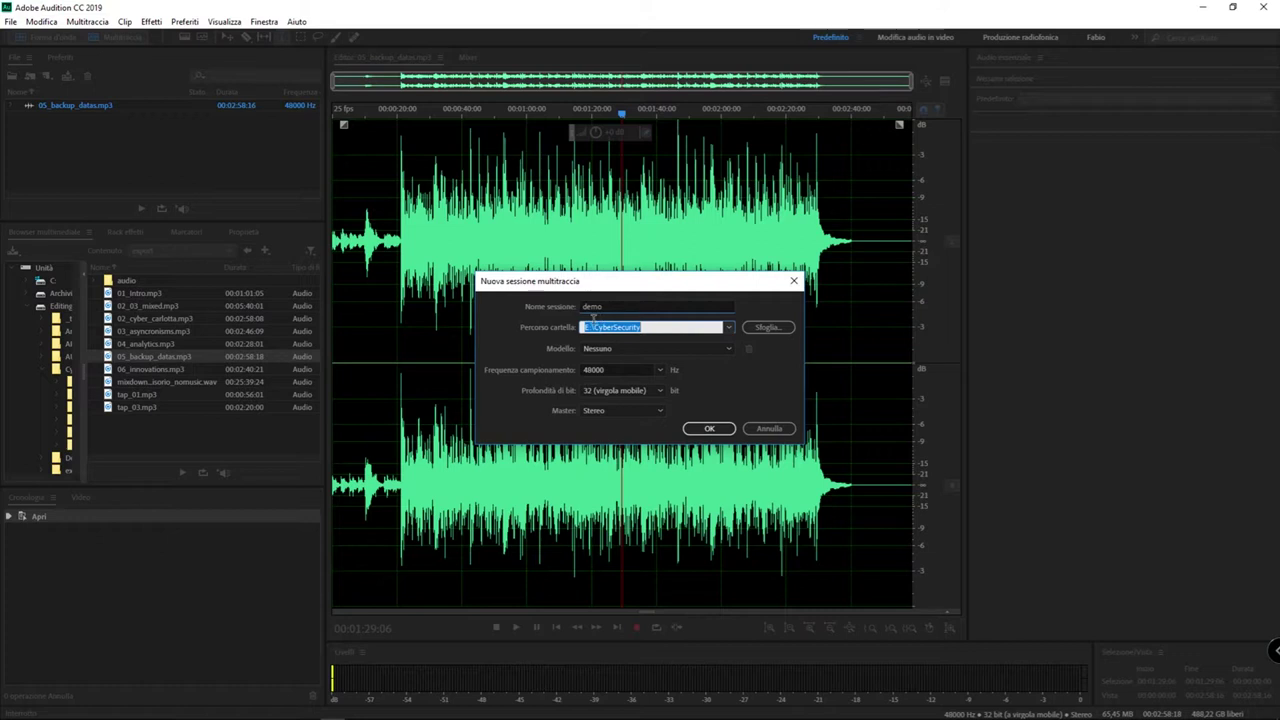
{"action": "left_click", "coordinate": [725, 429]}
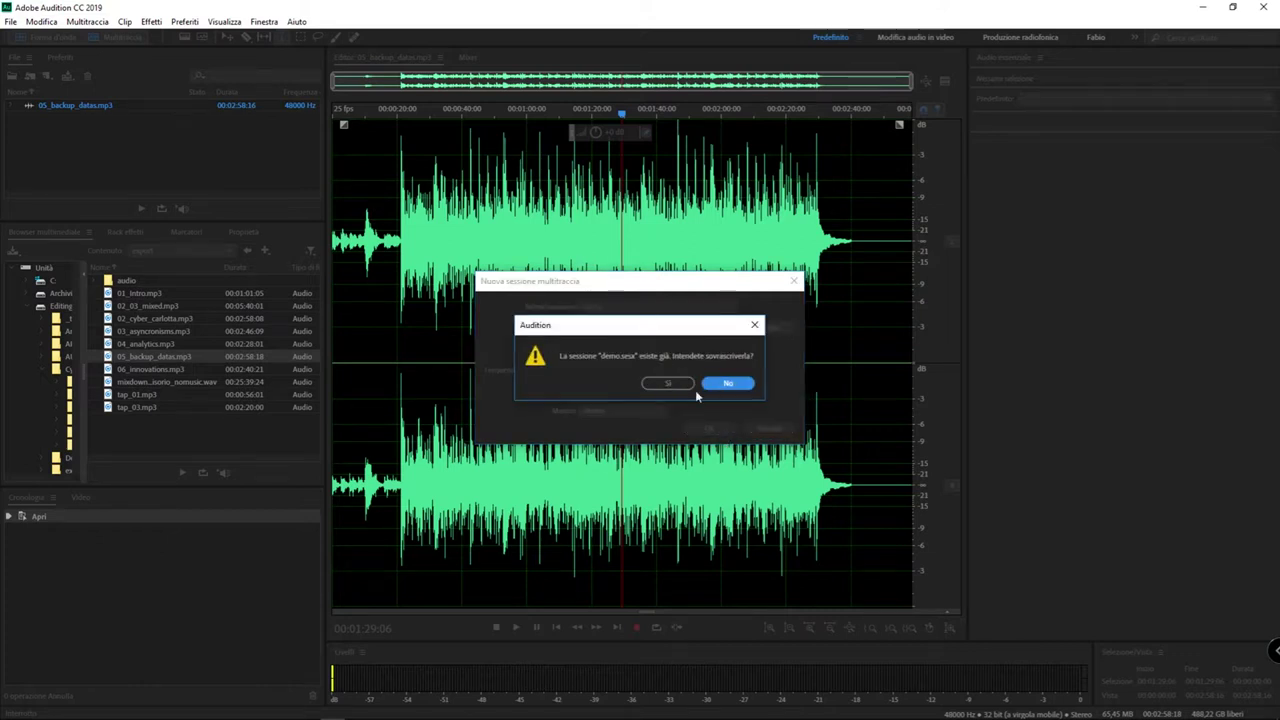
{"action": "left_click", "coordinate": [674, 385]}
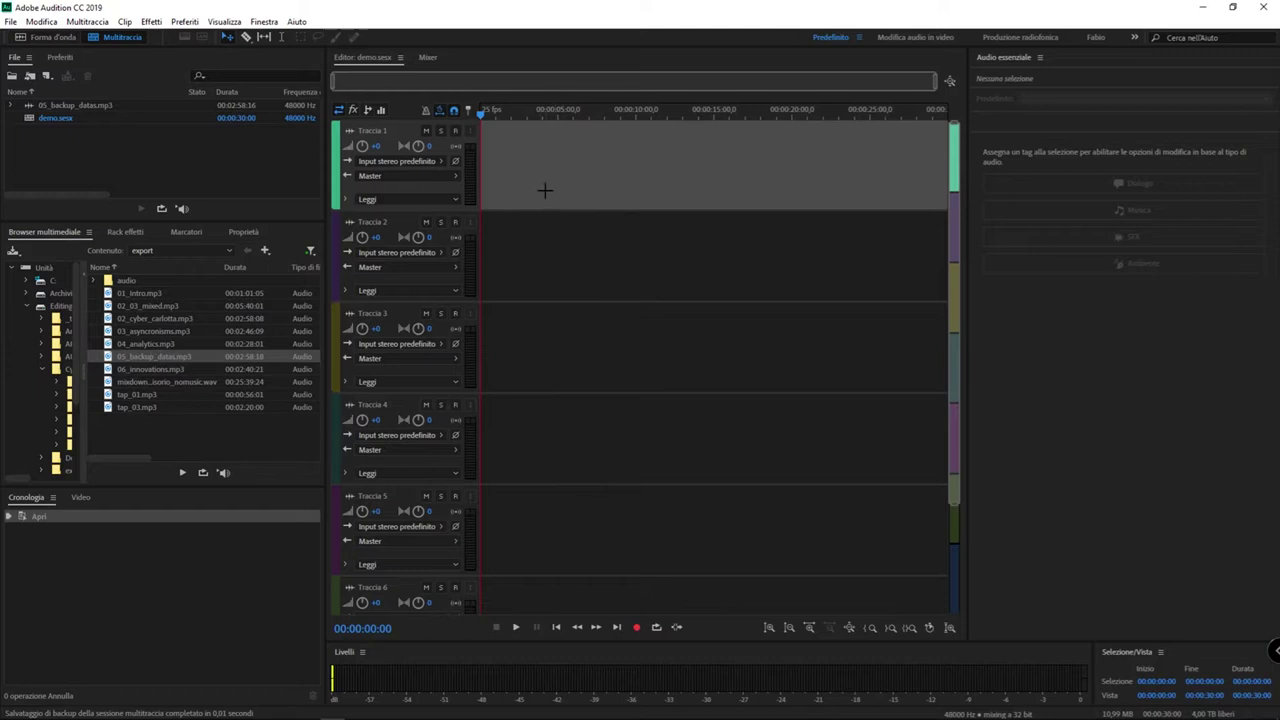
Step: Place 05_backup_datas.mp3 at the start of Traccia 1 and show the whole clip in the timeline
{"action": "left_click", "coordinate": [107, 358]}
{"action": "left_click_drag", "start_coordinate": [107, 358], "coordinate": [460, 195]}
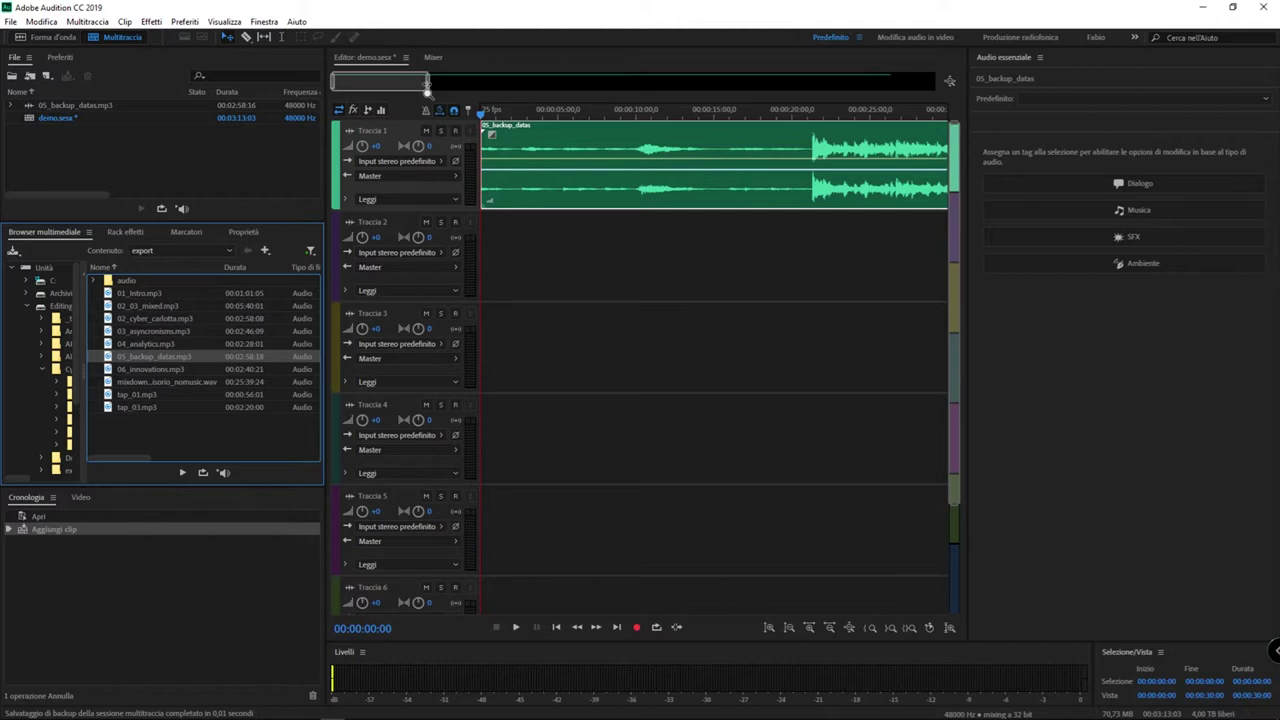
{"action": "left_click_drag", "start_coordinate": [429, 83], "coordinate": [953, 102]}
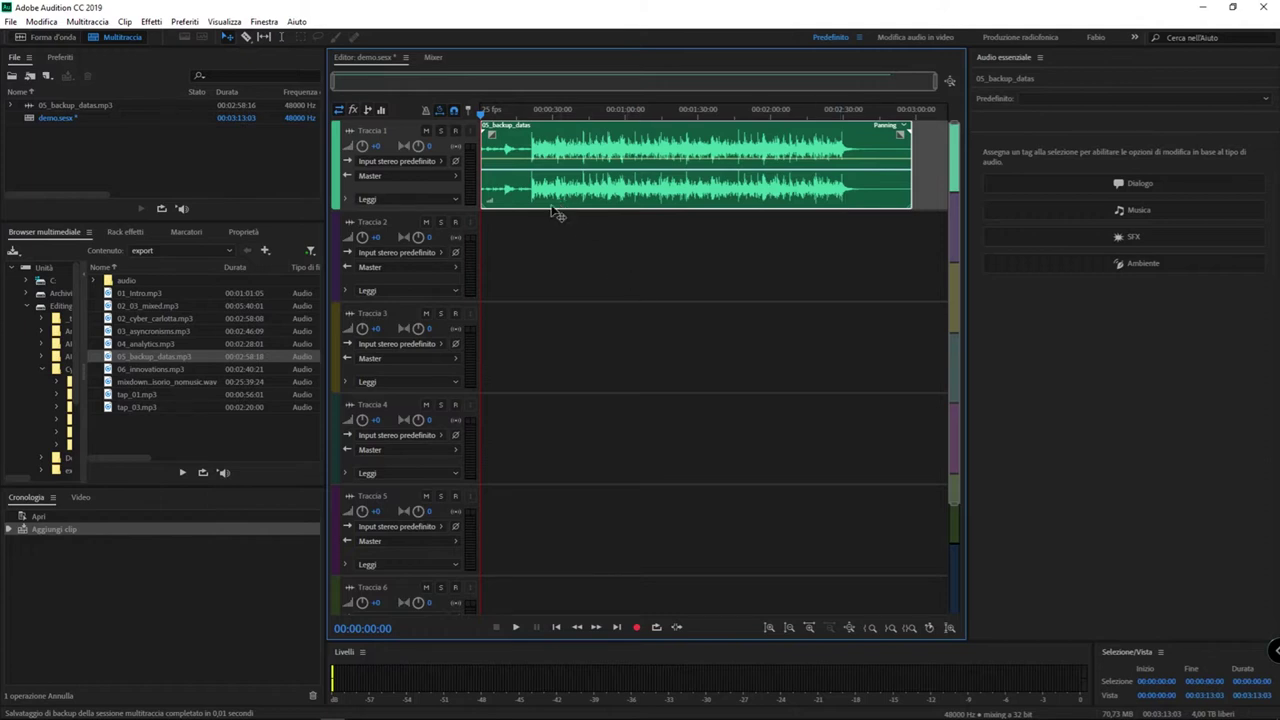
Step: Enable Remix on the 05_backup_datas clip in Traccia 1
{"action": "right_click", "coordinate": [579, 131]}
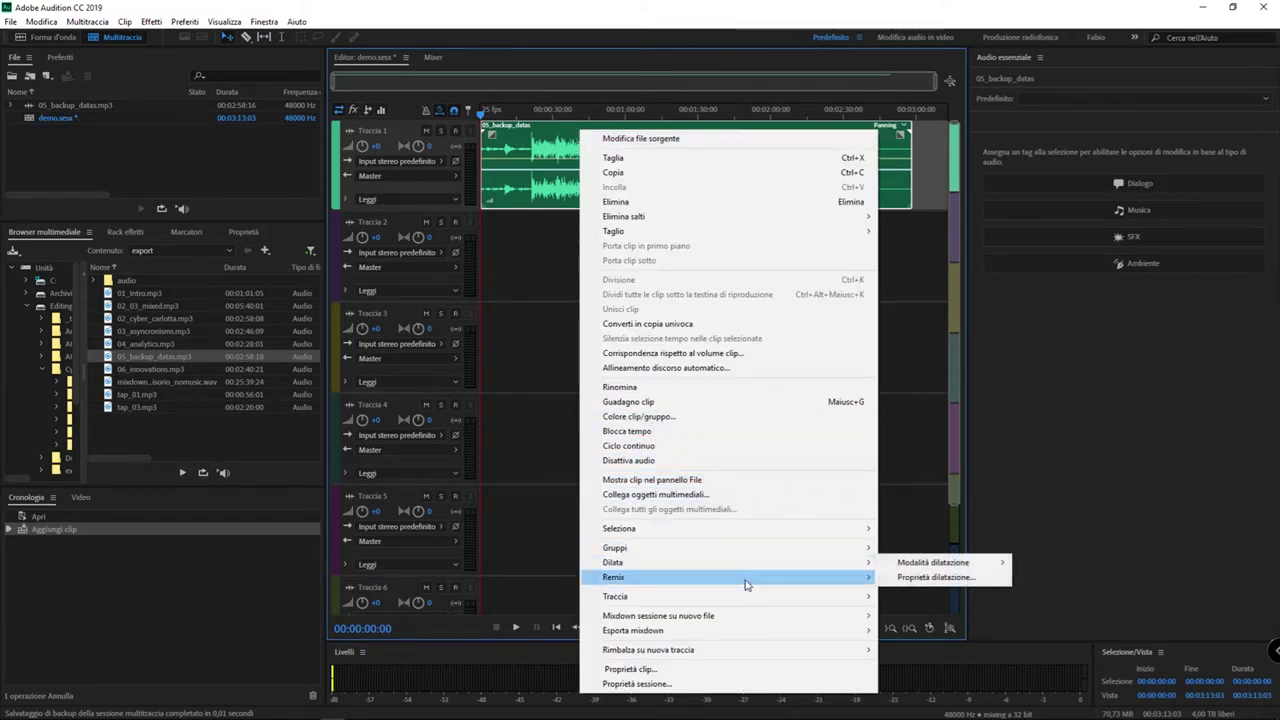
{"action": "mouse_move", "coordinate": [746, 585]}
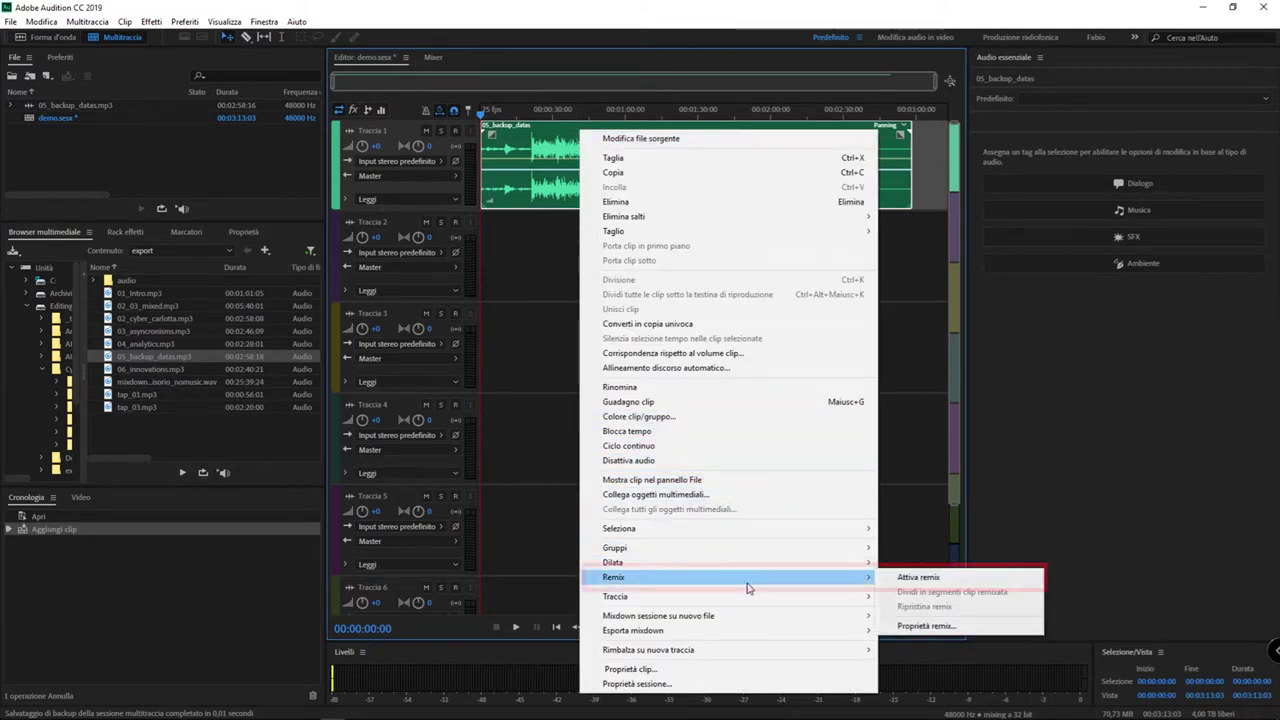
{"action": "left_click", "coordinate": [961, 584]}
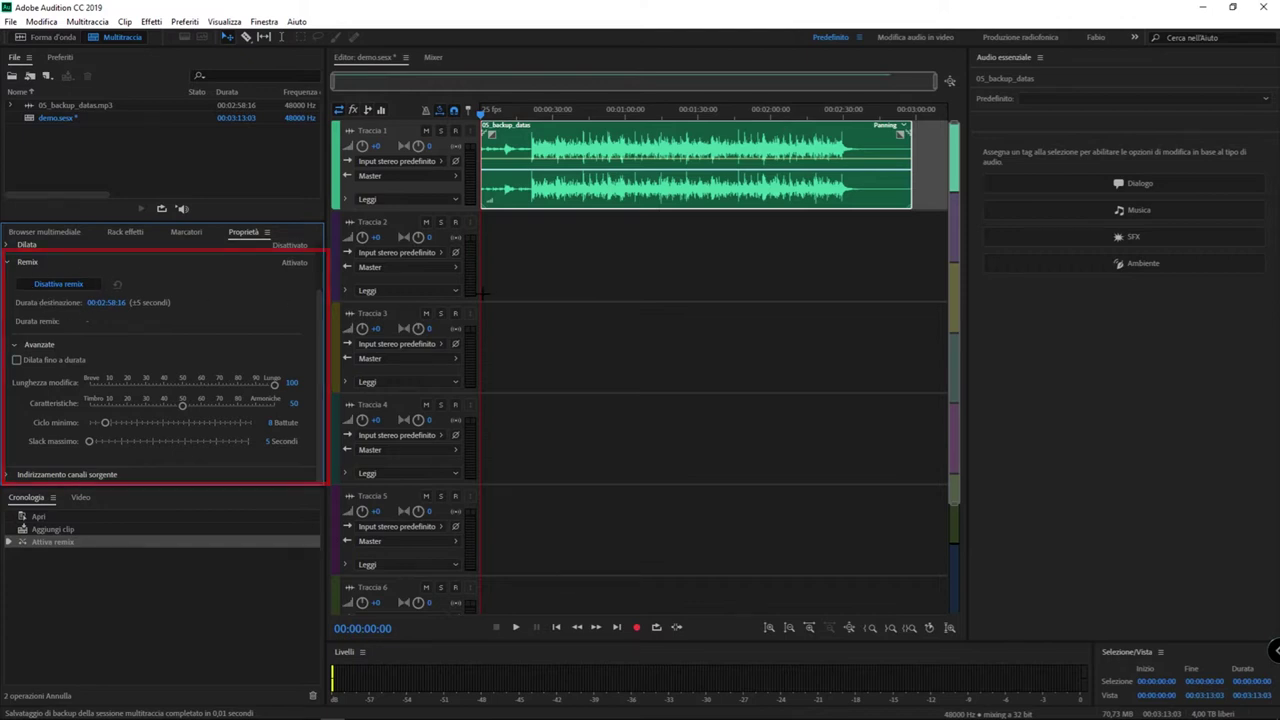
Step: Set the clip's Remix target duration to 0:01:00:00 and apply it
{"action": "left_click", "coordinate": [120, 303]}
{"action": "left_click", "coordinate": [120, 303]}
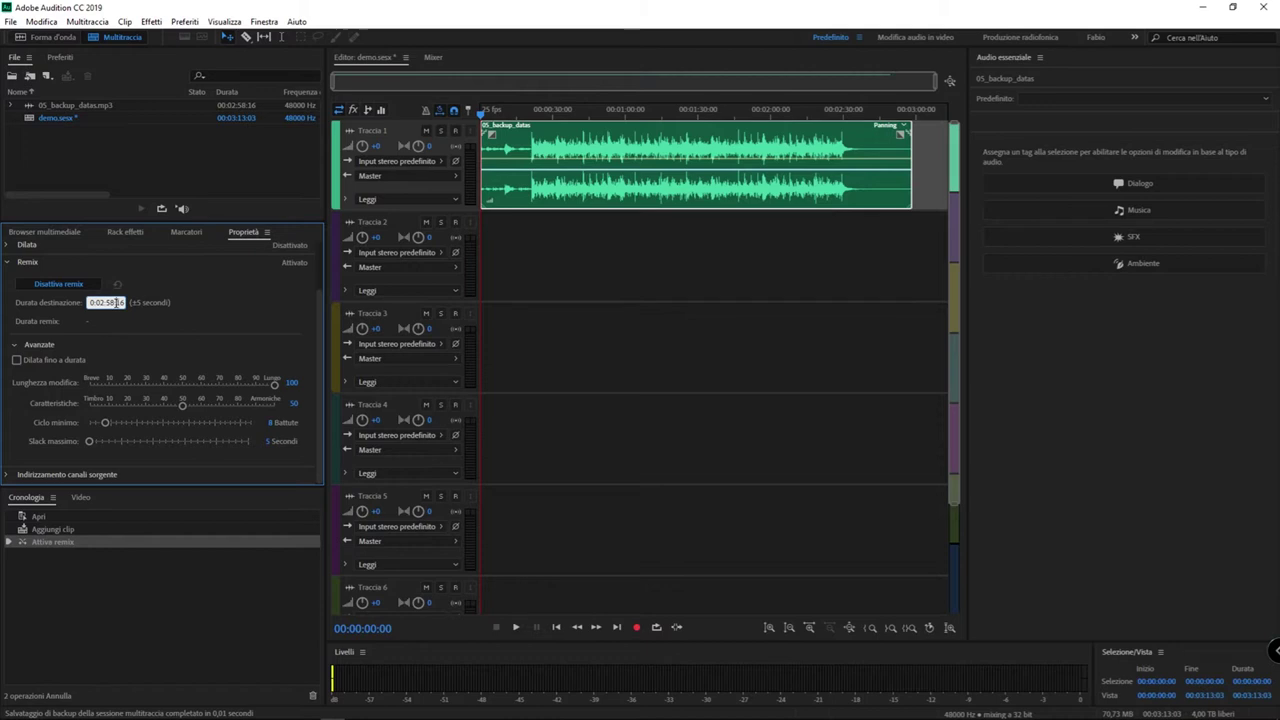
{"action": "left_click_drag", "start_coordinate": [92, 301], "coordinate": [152, 306]}
{"action": "left_click", "coordinate": [126, 306]}
{"action": "type", "text": "0:01:00:00"}
{"action": "key", "text": "Return"}
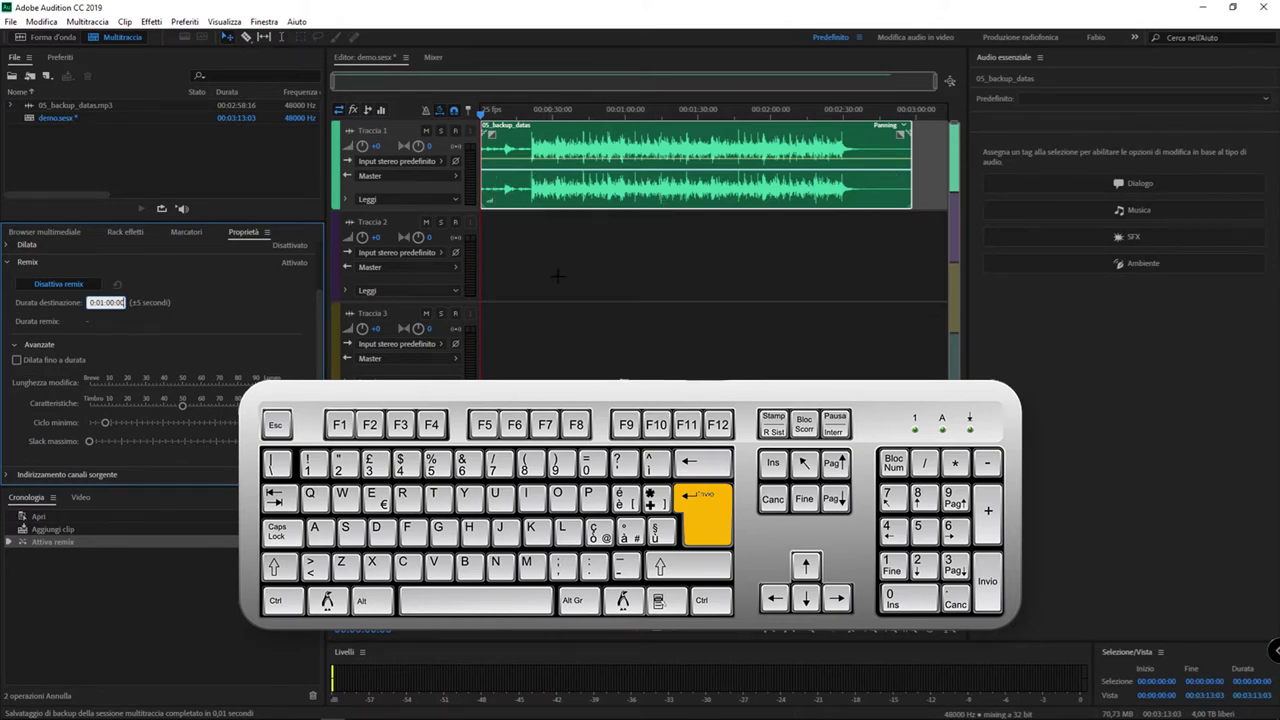
{"action": "key", "text": "Return"}
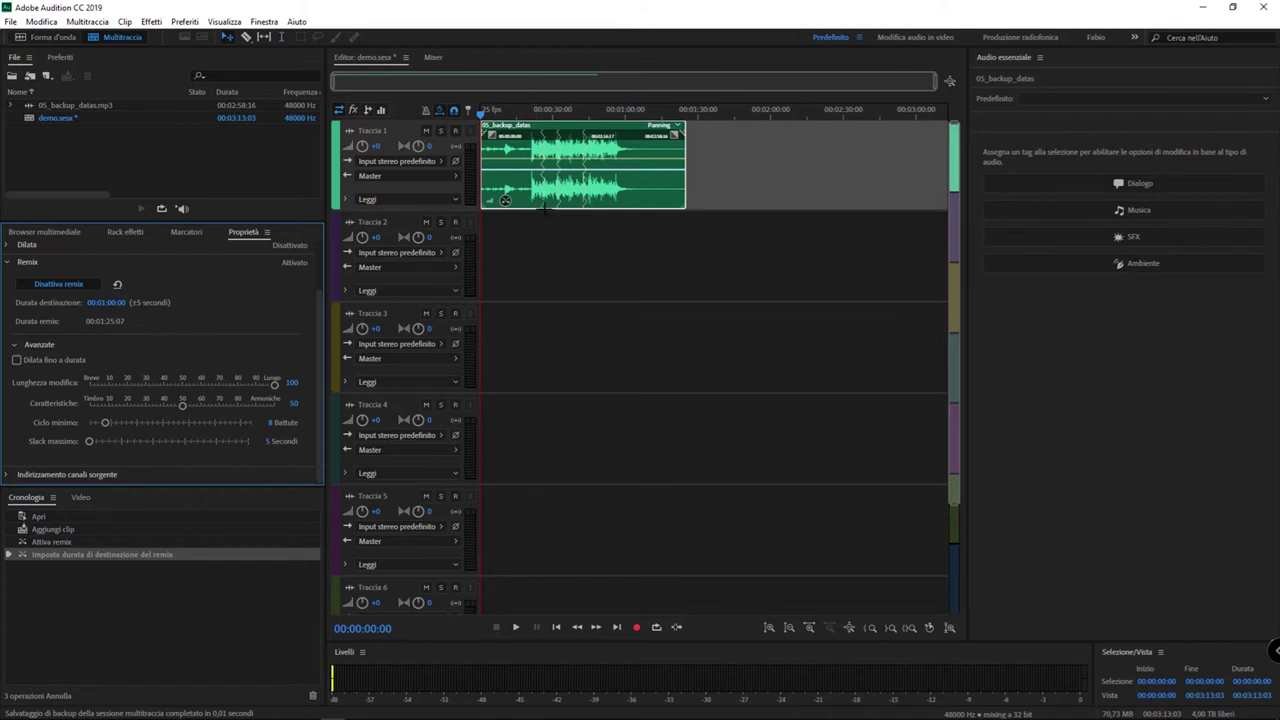
Step: Play the quiet intro of the remixed 05_backup_datas clip, moving the playhead to about 8 seconds, and stop playback
{"action": "left_click_drag", "start_coordinate": [938, 84], "coordinate": [582, 164]}
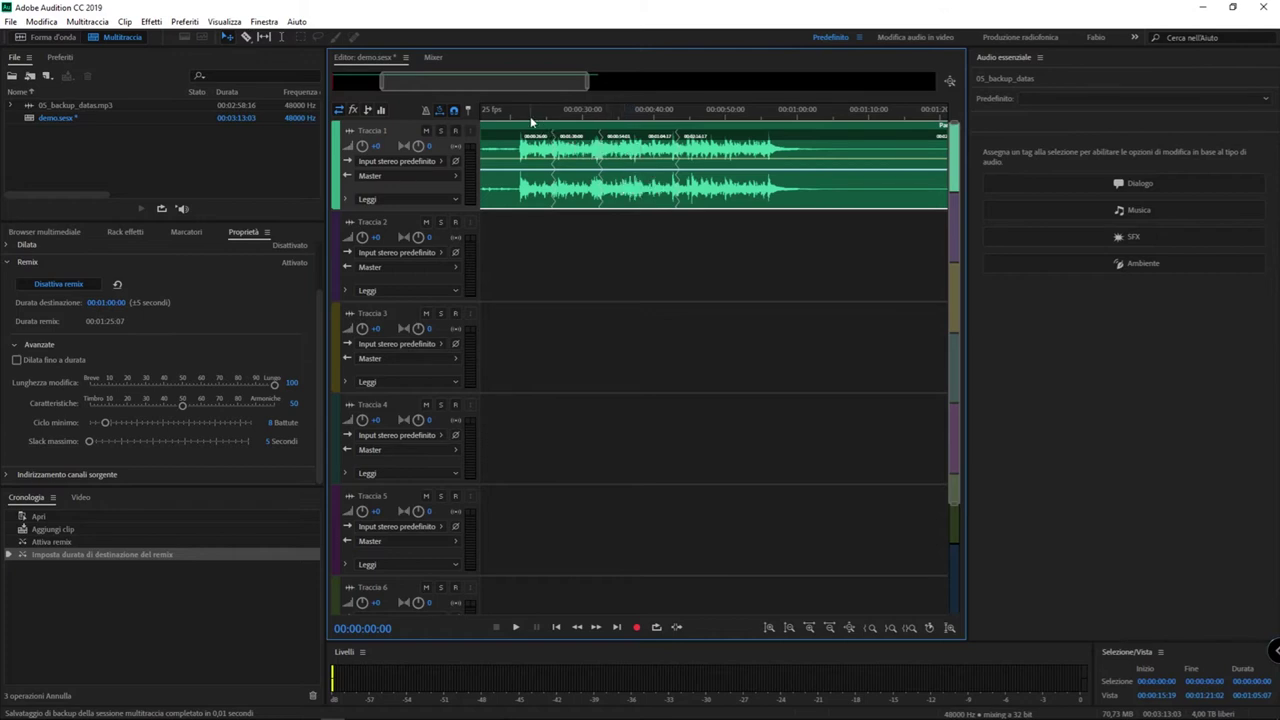
{"action": "key", "text": "space"}
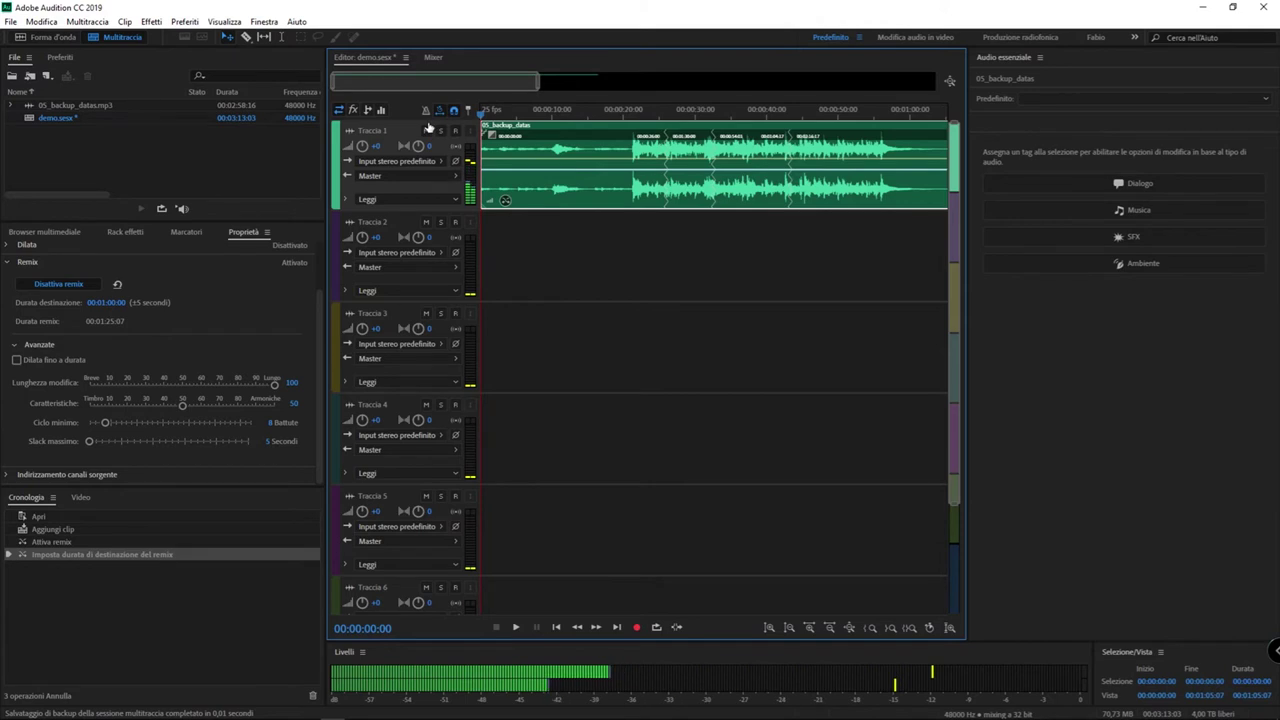
{"action": "left_click", "coordinate": [508, 127]}
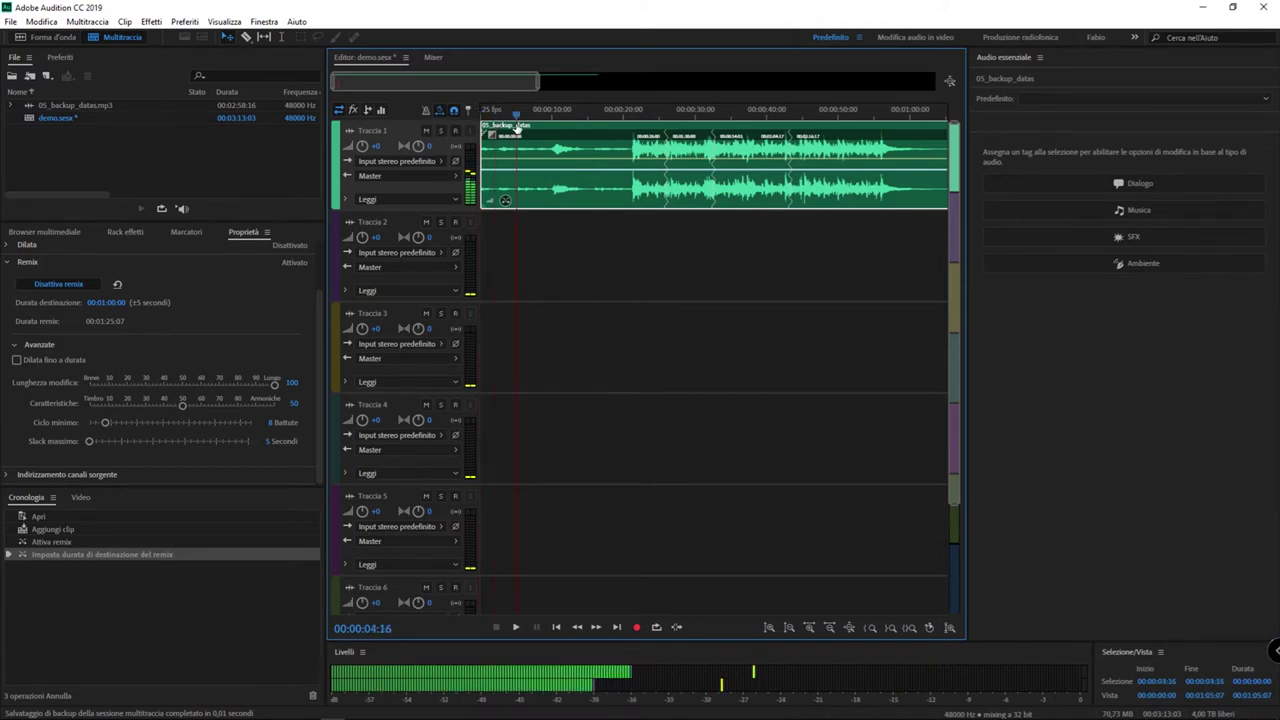
{"action": "left_click", "coordinate": [538, 128]}
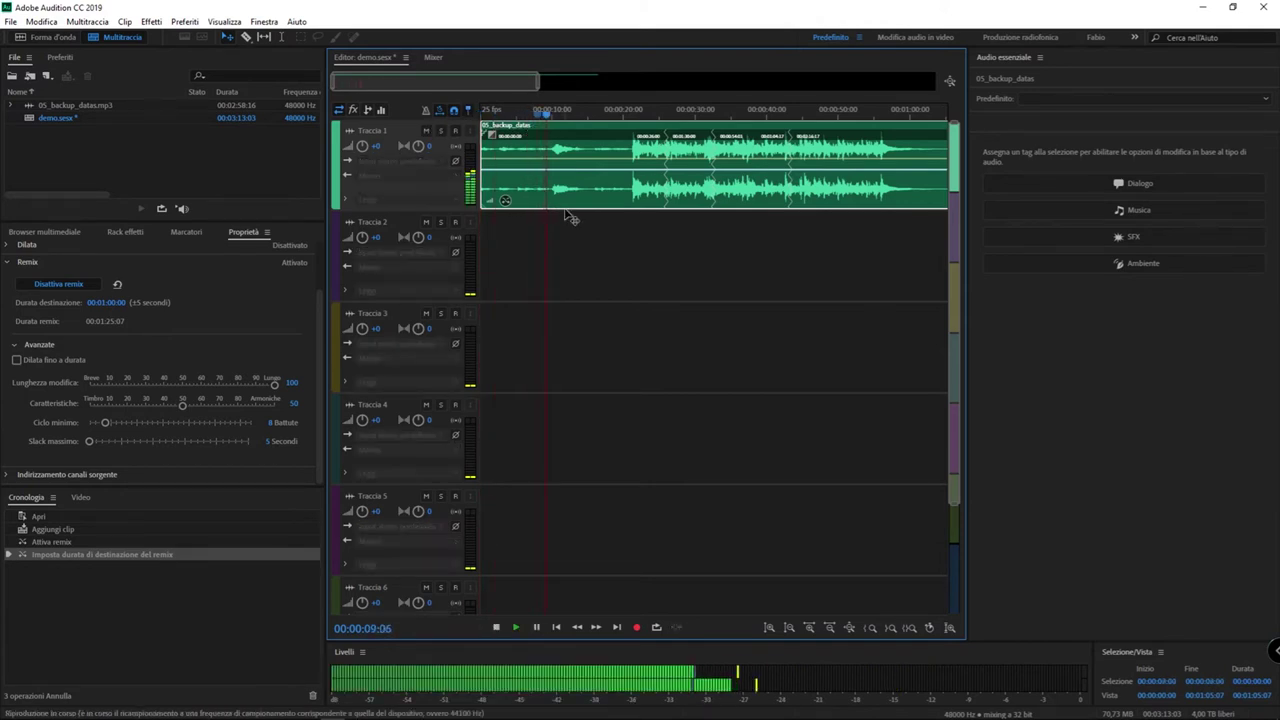
{"action": "key", "text": "space"}
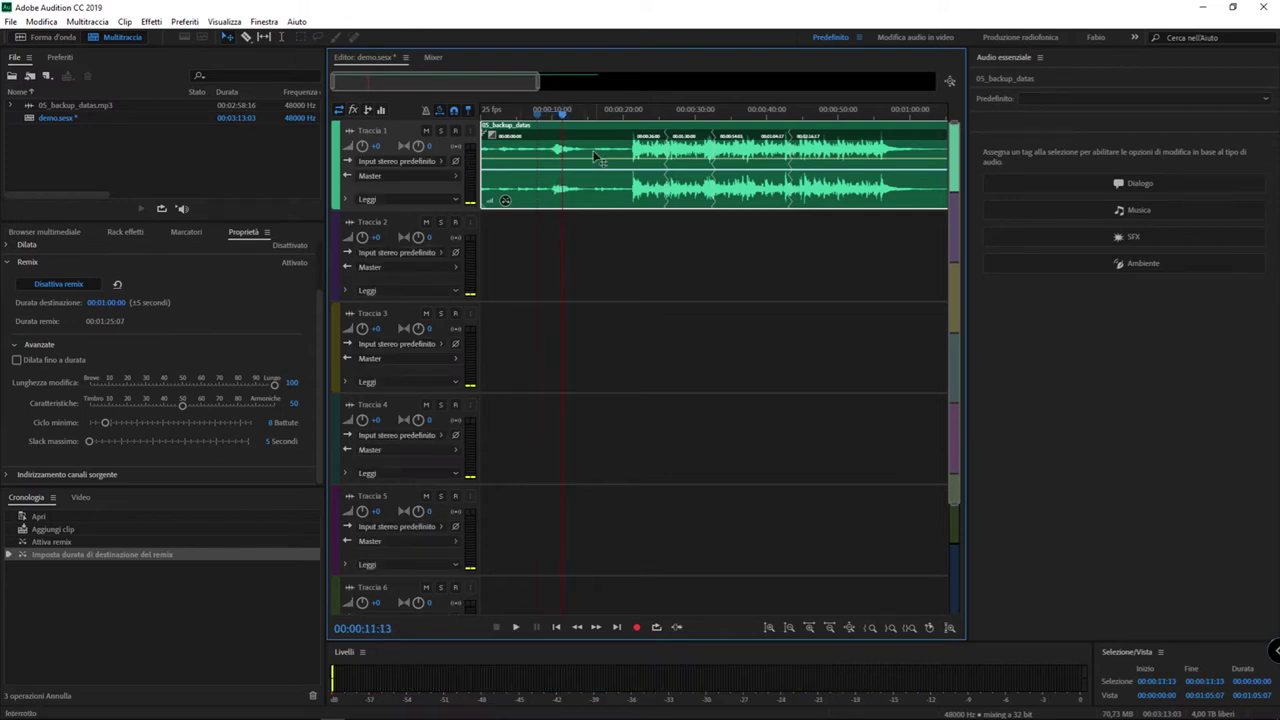
Step: Listen to the first remix transitions of the clip, playing from about 0:21 until past the second cut
{"action": "left_click", "coordinate": [683, 114]}
{"action": "left_click_drag", "start_coordinate": [683, 114], "coordinate": [630, 116]}
{"action": "key", "text": "space"}
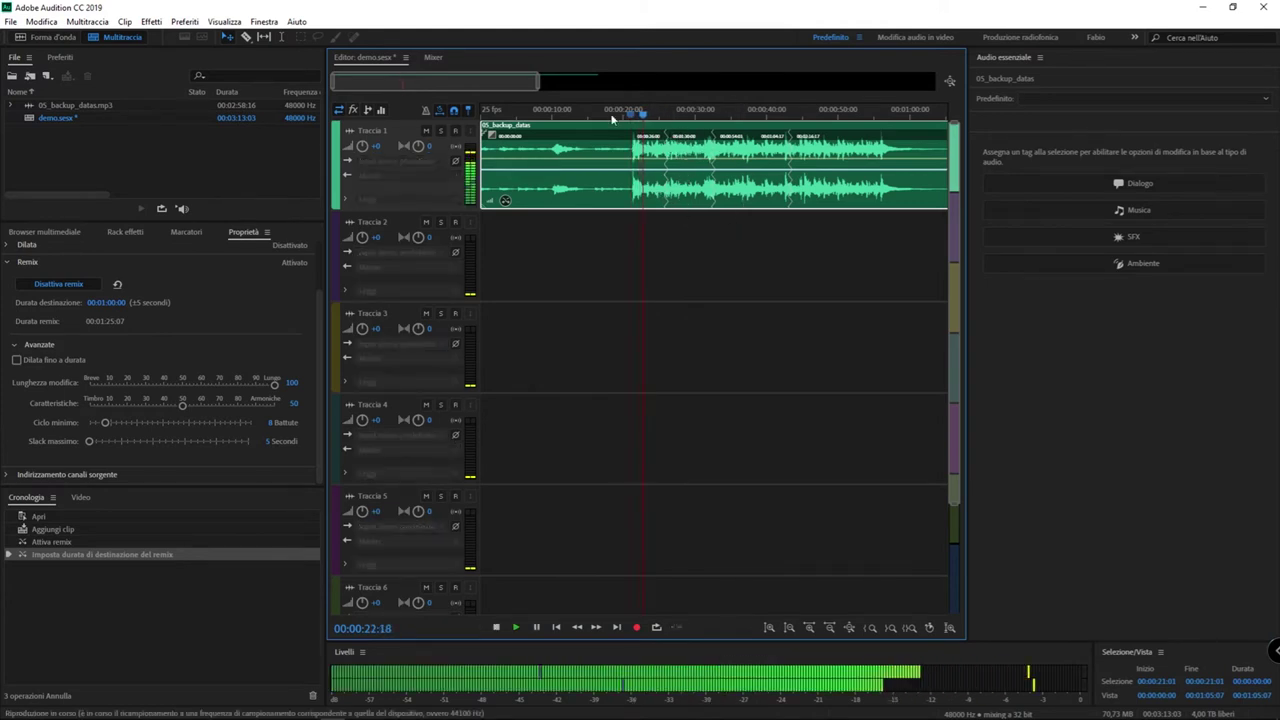
{"action": "left_click_drag", "start_coordinate": [527, 88], "coordinate": [466, 87]}
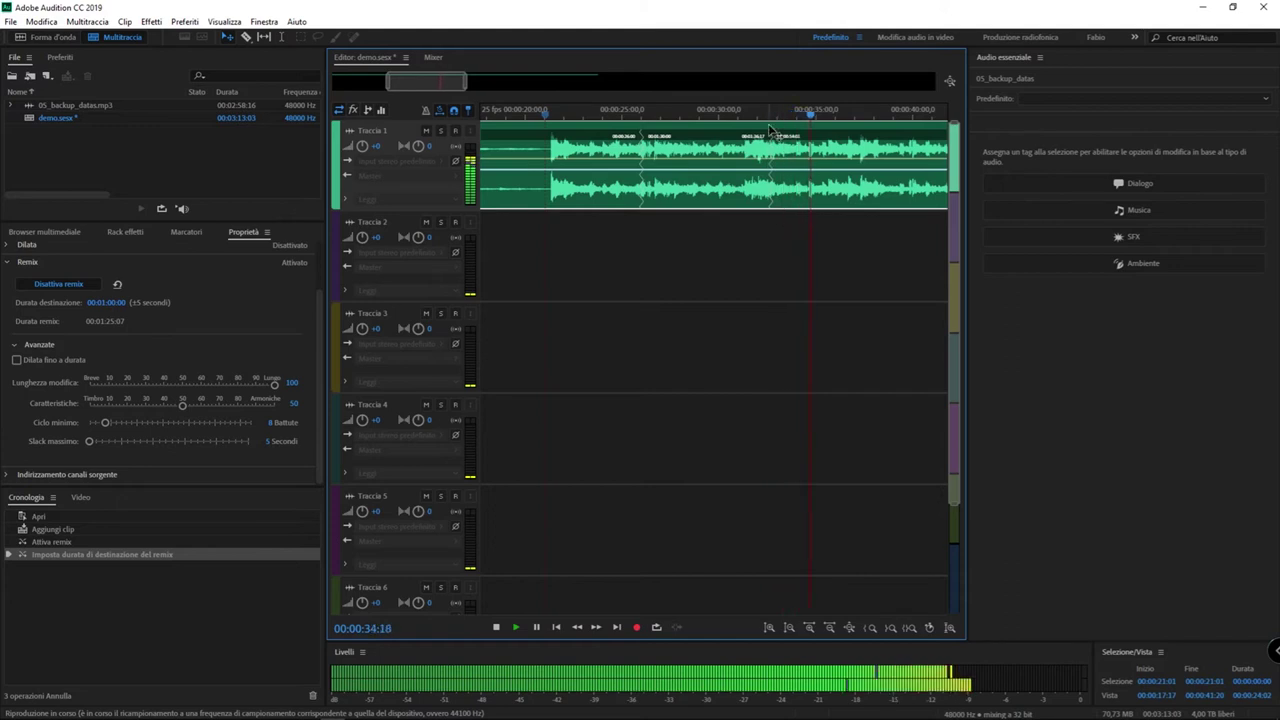
{"action": "key", "text": "space"}
{"action": "left_click_drag", "start_coordinate": [436, 88], "coordinate": [443, 89]}
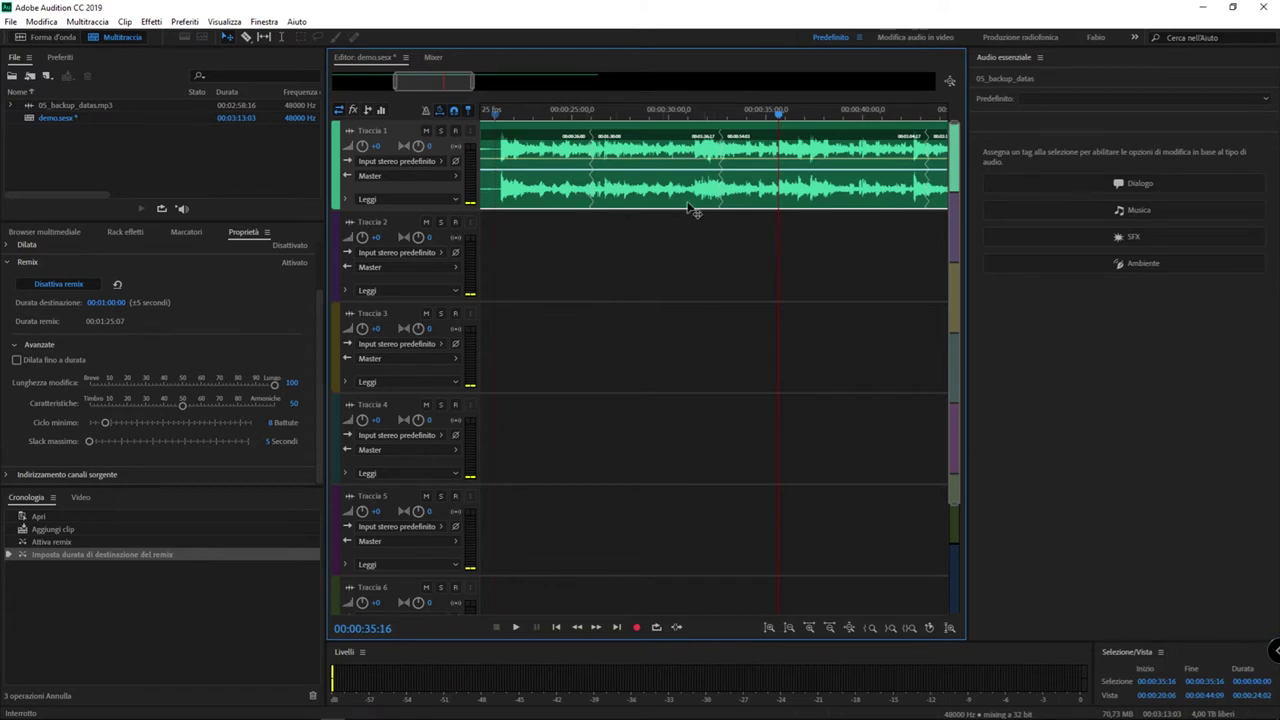
Step: Play the clip across its last remix transition, starting at about 0:42, and stop playback
{"action": "left_click_drag", "start_coordinate": [444, 88], "coordinate": [488, 90]}
{"action": "left_click", "coordinate": [637, 133]}
{"action": "key", "text": "space"}
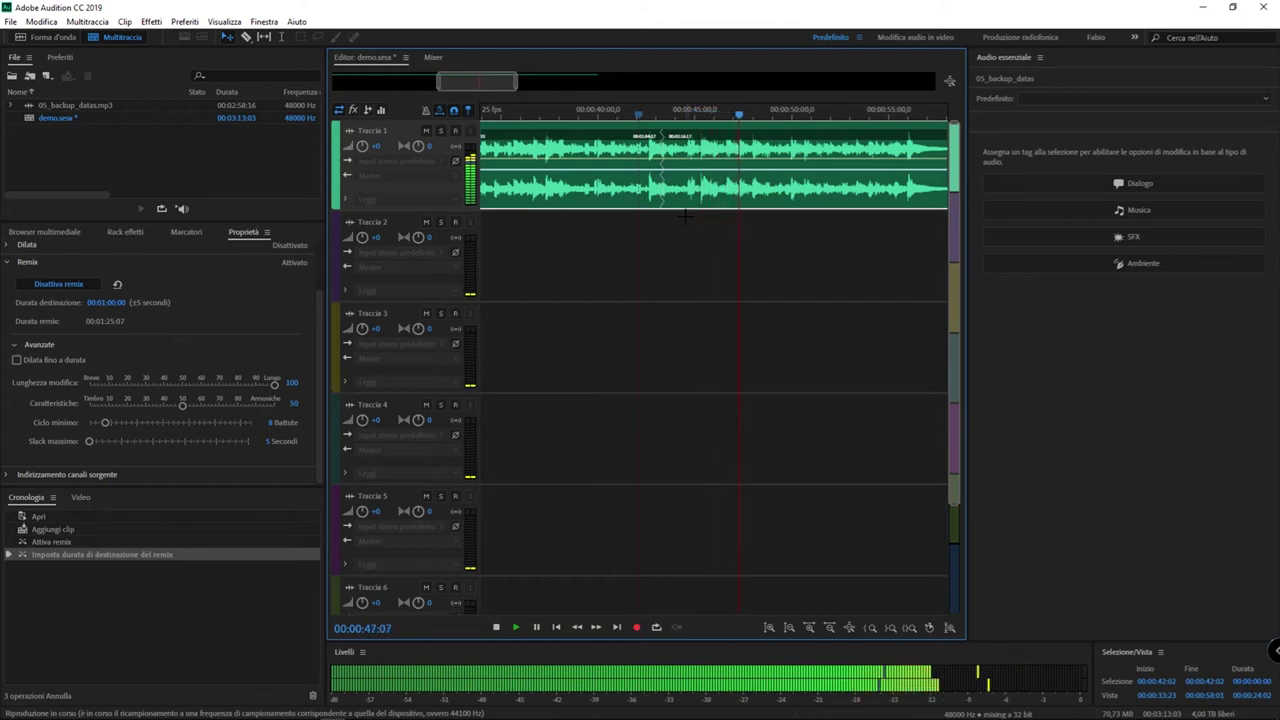
{"action": "key", "text": "space"}
Step: Play the ending of the remixed clip from about 0:54 into the fading tail and stop playback
{"action": "left_click_drag", "start_coordinate": [517, 88], "coordinate": [484, 94]}
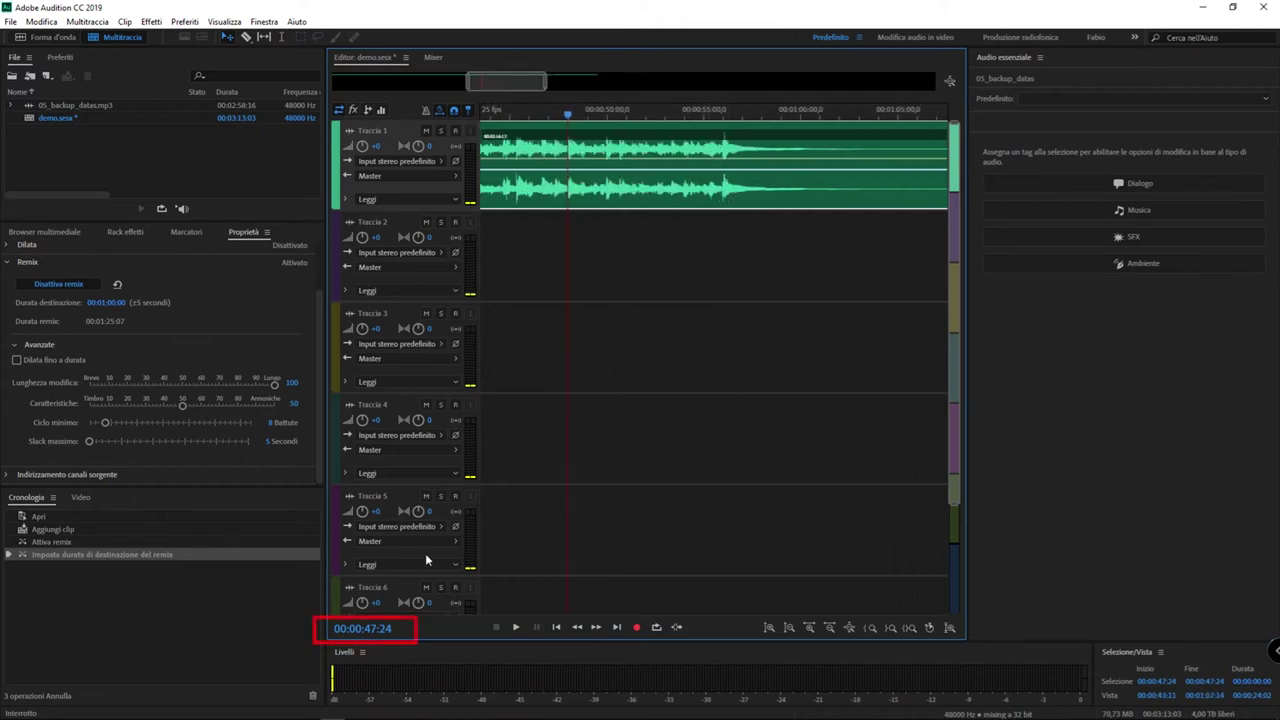
{"action": "left_click", "coordinate": [687, 130]}
{"action": "key", "text": "space"}
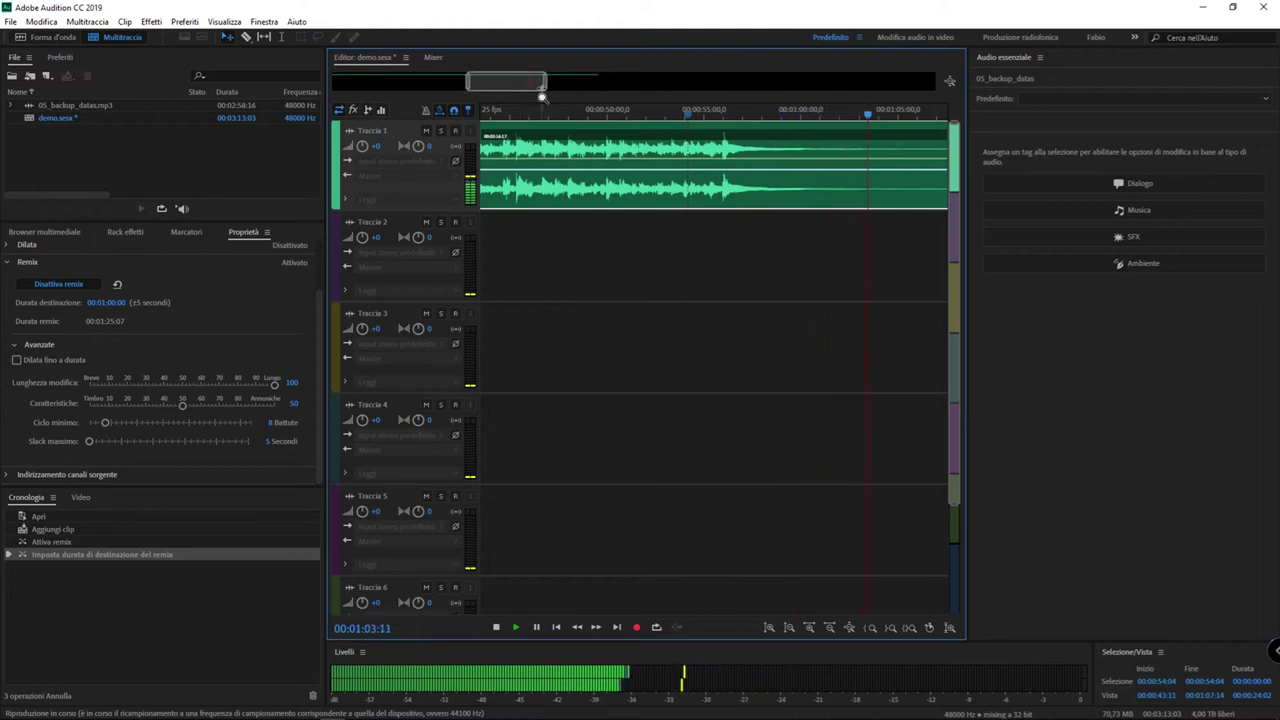
{"action": "key", "text": "space"}
Step: Examine the explanation of the Ciclo minimo setting in the clip's advanced Remix properties
{"action": "left_click_drag", "start_coordinate": [547, 88], "coordinate": [682, 88]}
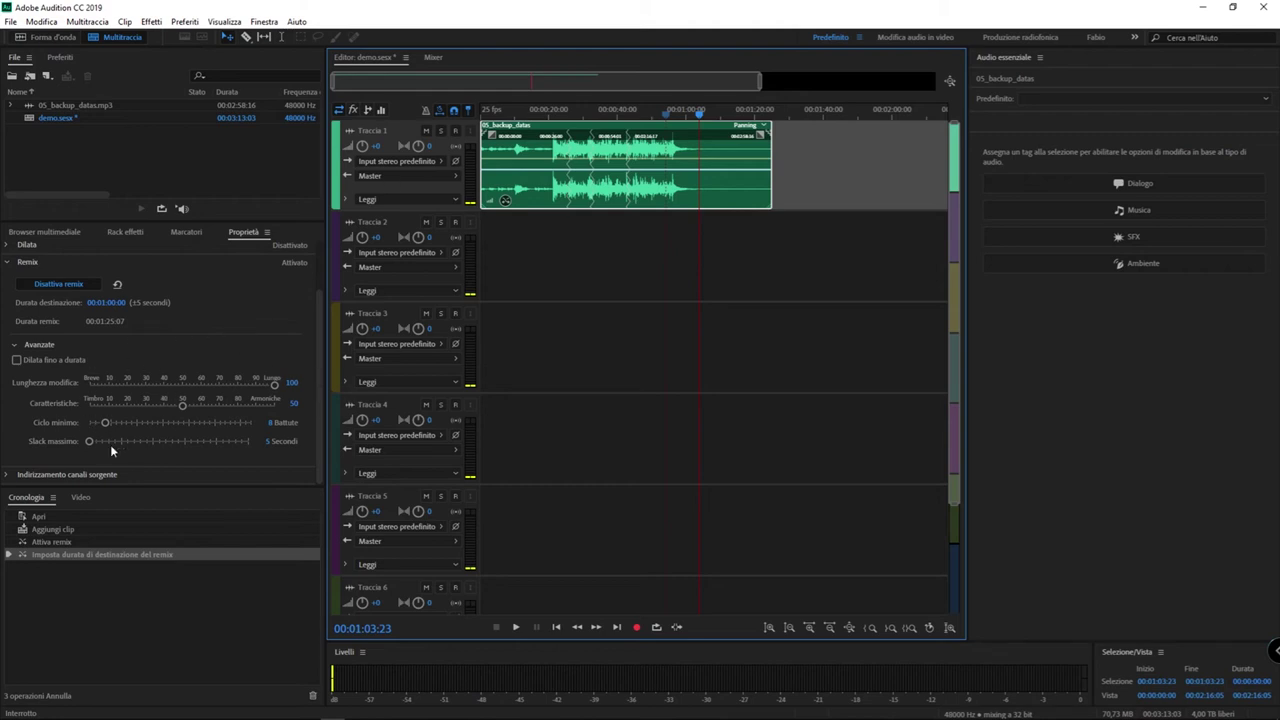
{"action": "mouse_move", "coordinate": [171, 440]}
{"action": "mouse_move", "coordinate": [291, 426]}
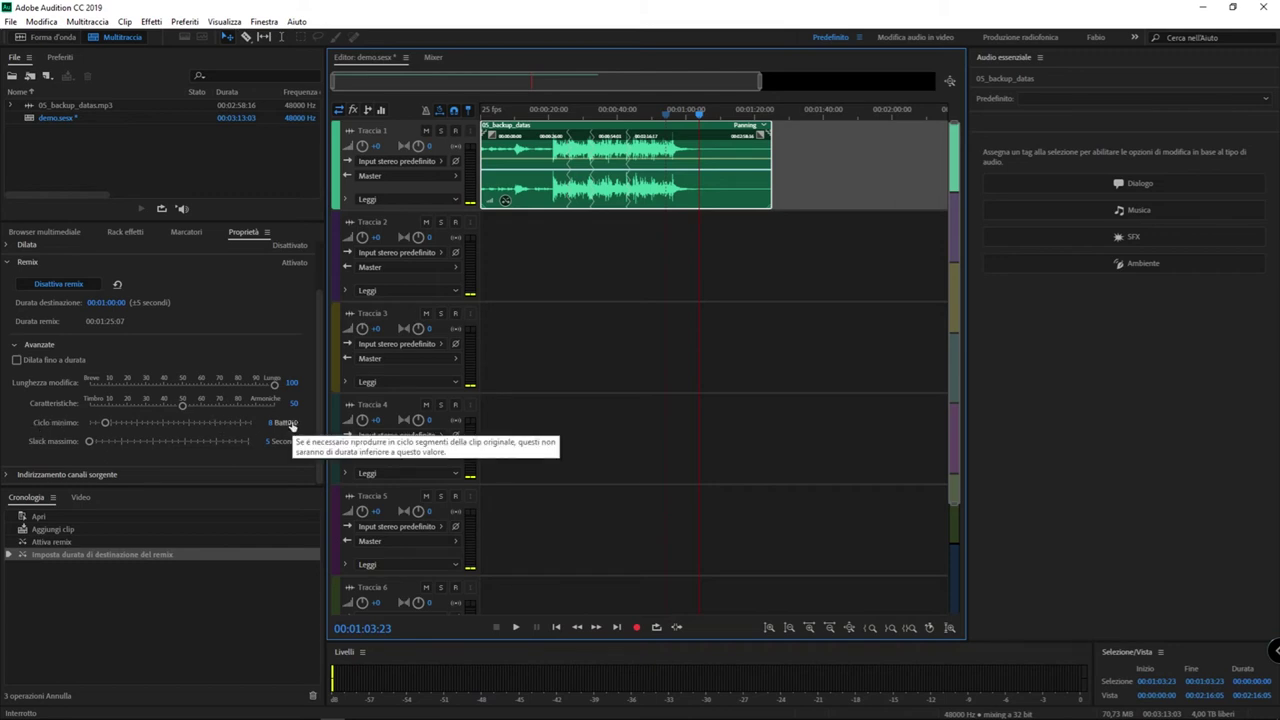